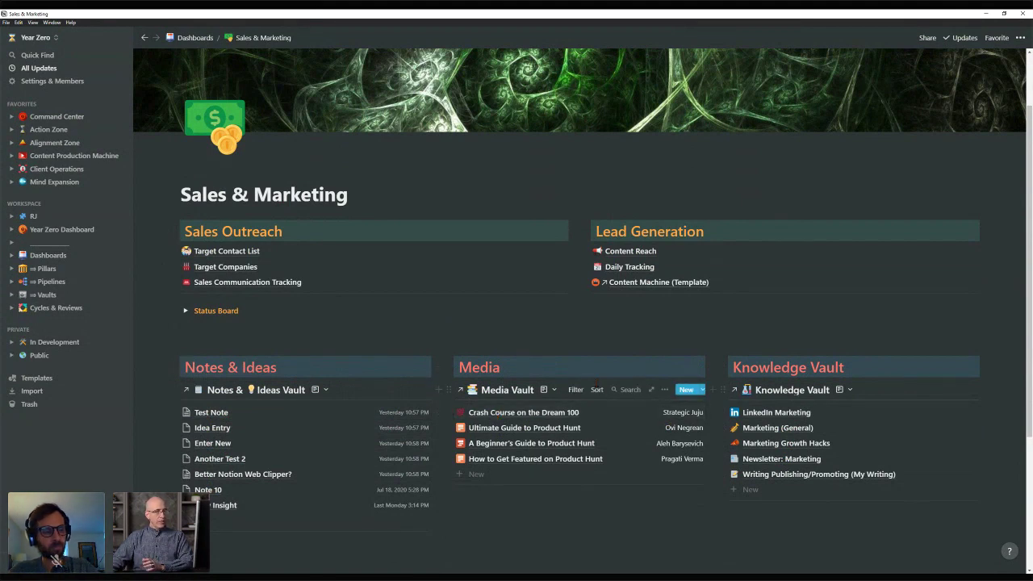
# Examine the Media Vault list's filter and sort settings and the Knowledge Vault list's filter.
pyautogui.click(571, 392)
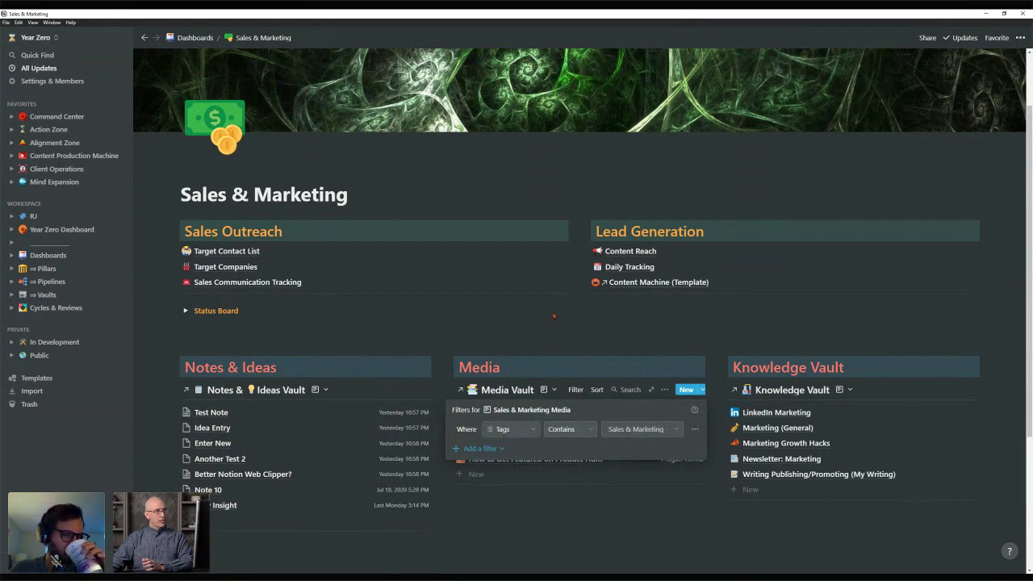
pyautogui.click(443, 428)
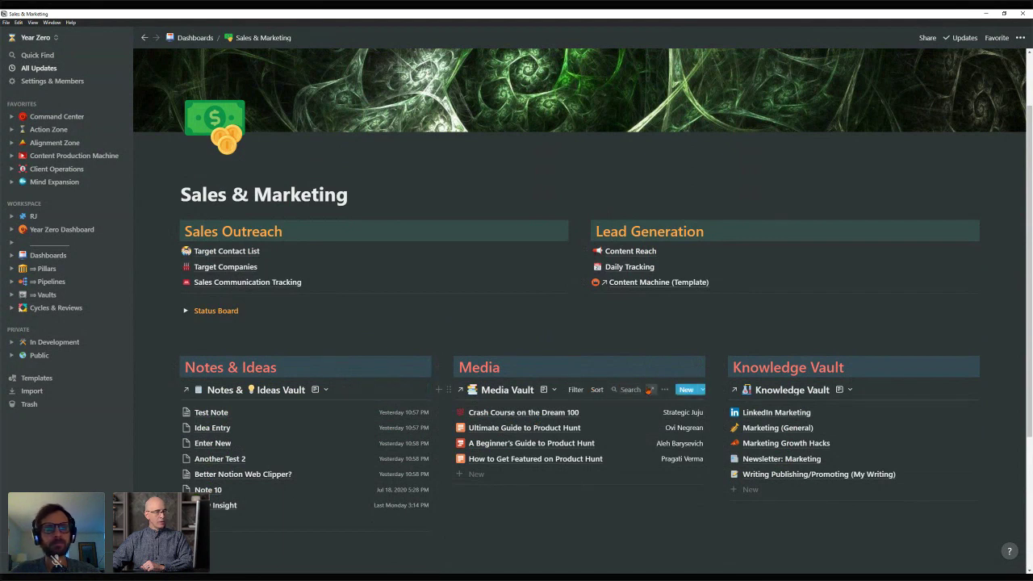
pyautogui.click(597, 390)
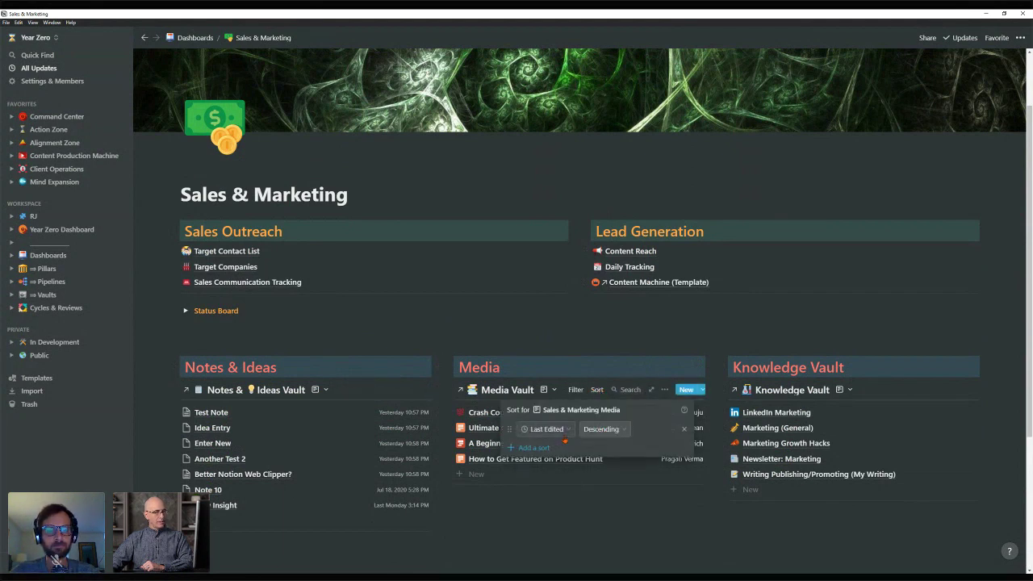
pyautogui.click(557, 335)
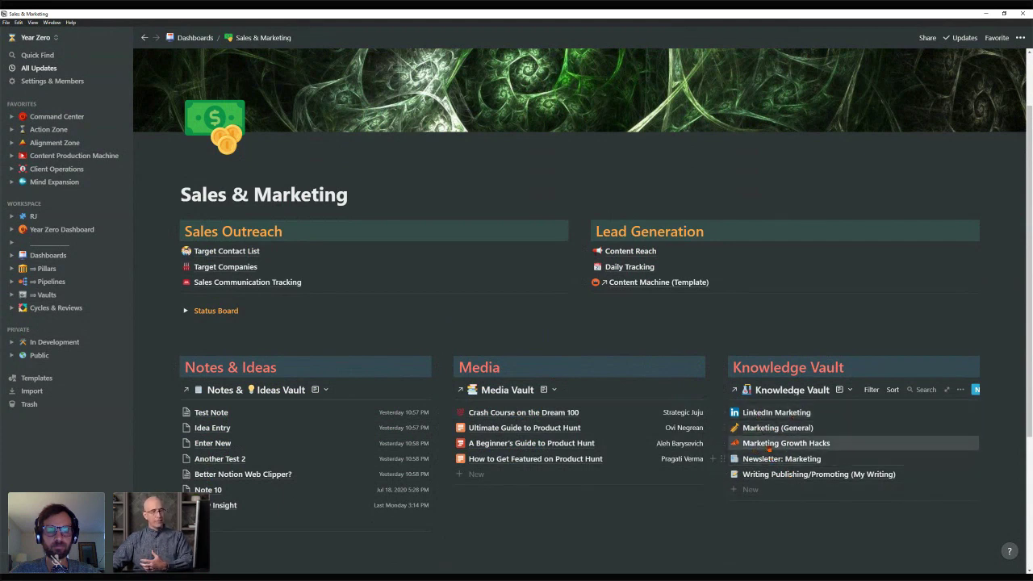
pyautogui.click(871, 391)
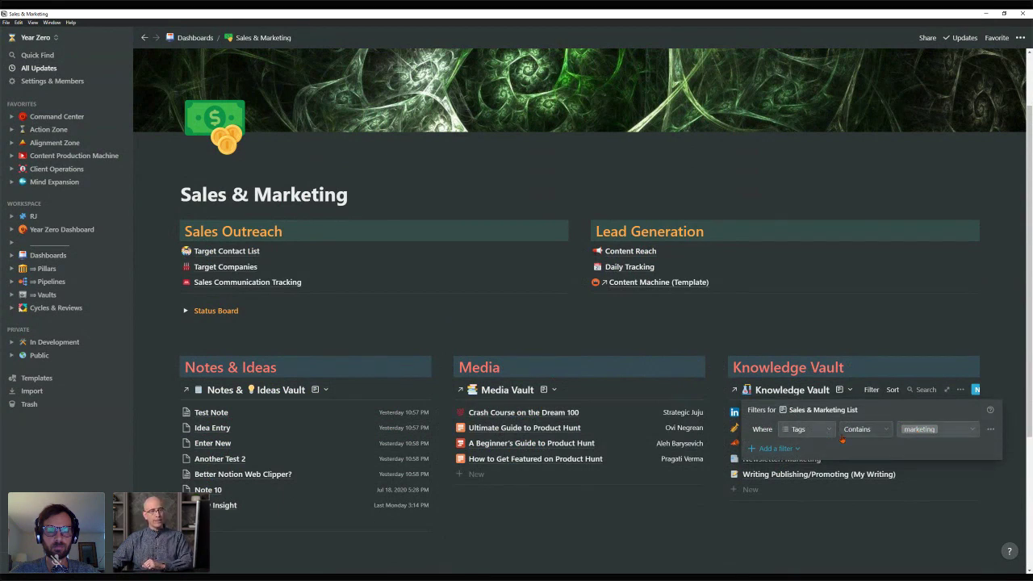
pyautogui.click(895, 400)
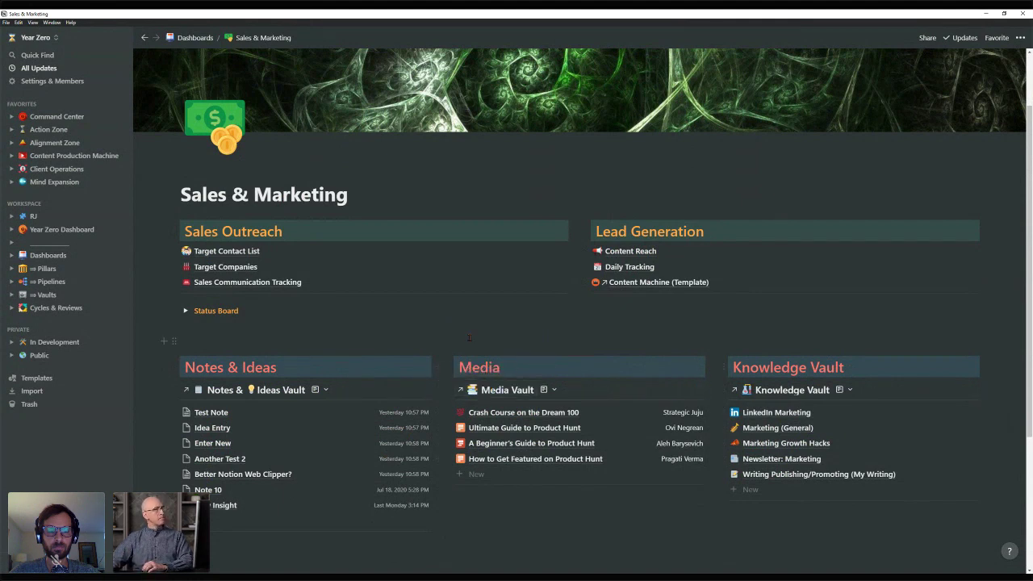
# View the Target Companies database under Sales Outreach and return to the Sales & Marketing page.
pyautogui.scroll(1, 469, 342)
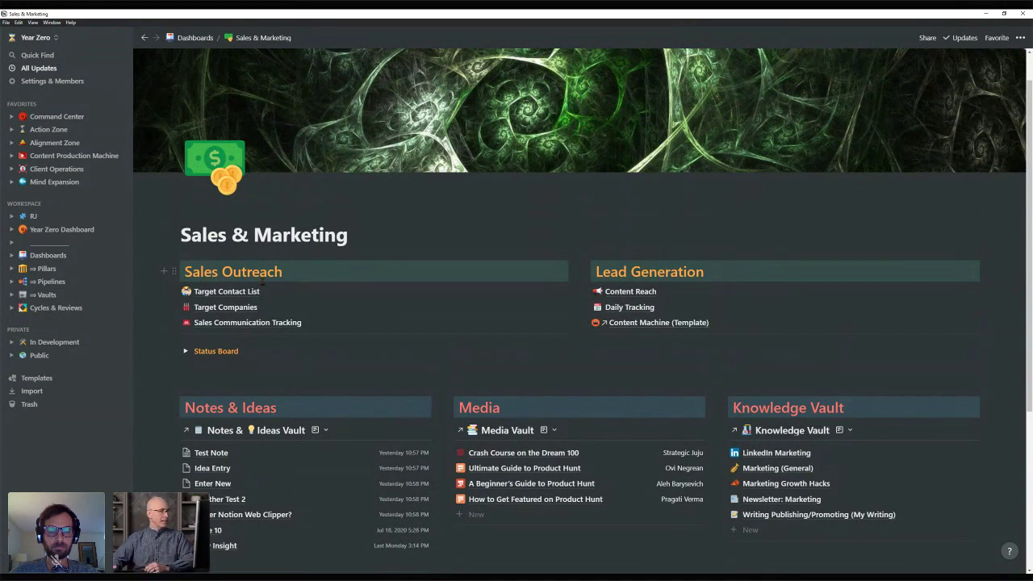
pyautogui.scroll(-1, 323, 259)
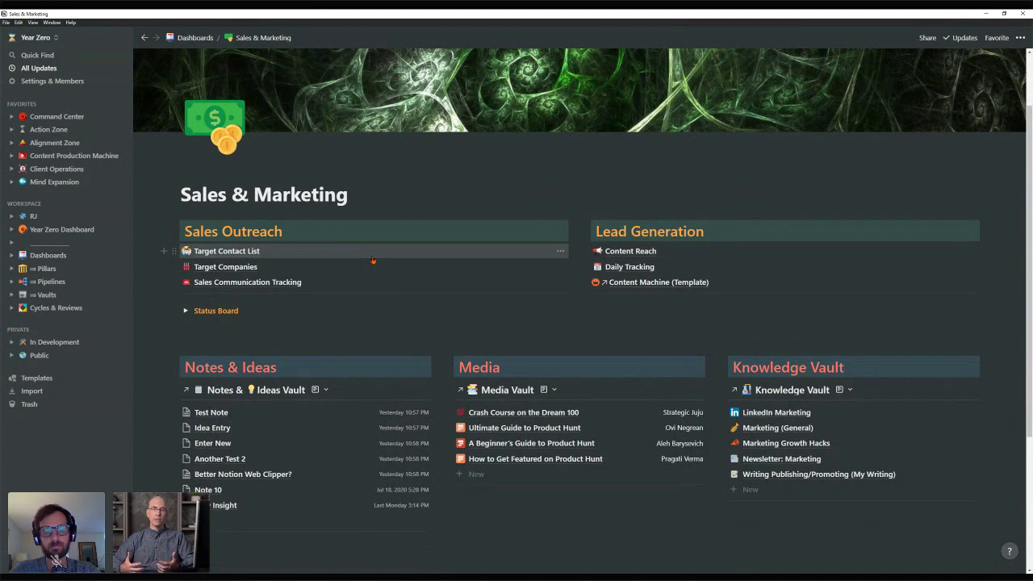
pyautogui.click(236, 272)
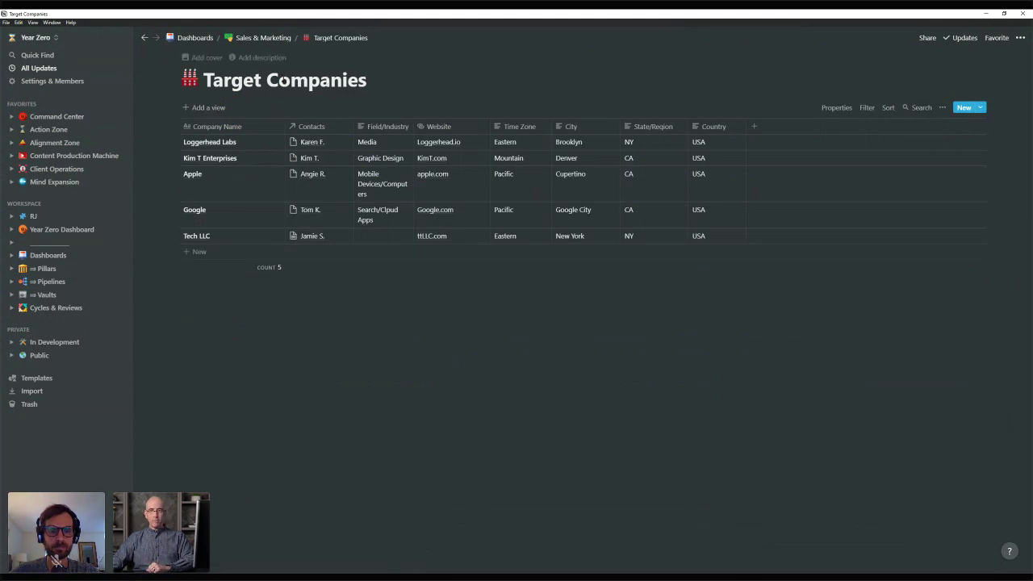
pyautogui.moveTo(250, 238)
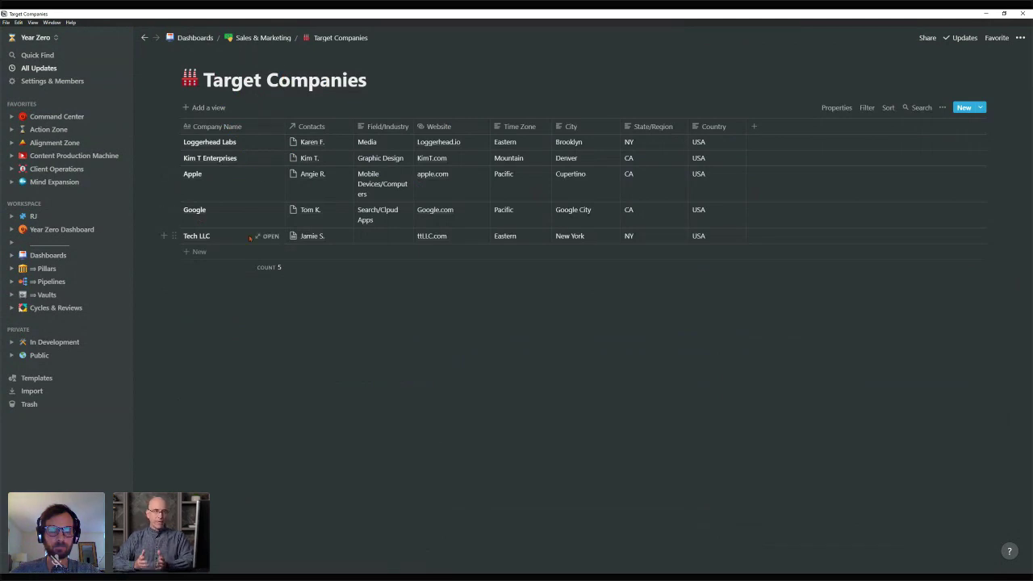
pyautogui.click(261, 38)
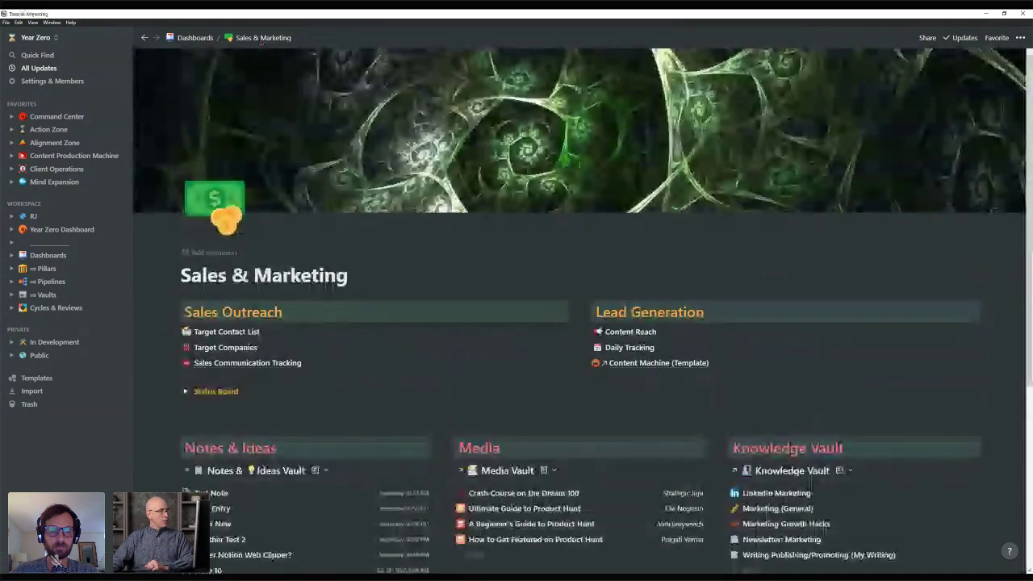
# Open the Target Contact List from the Sales & Marketing page and collapse the sidebar.
pyautogui.click(226, 332)
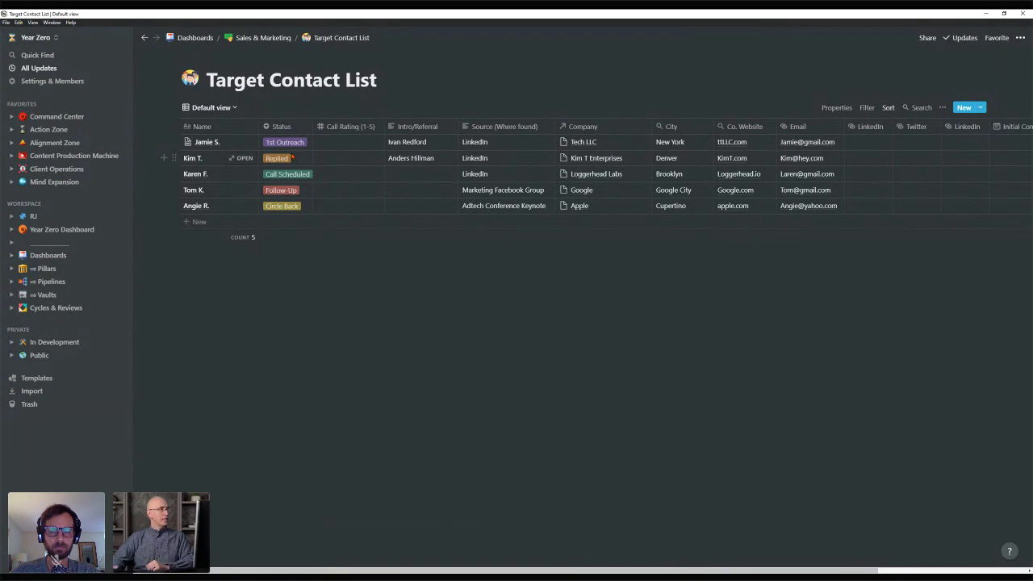
pyautogui.click(263, 38)
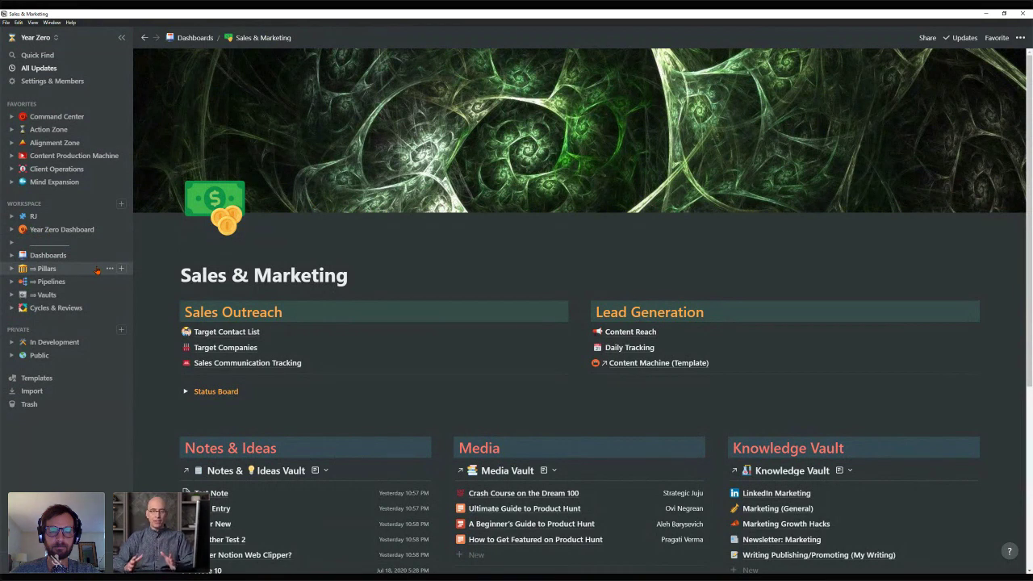
pyautogui.click(228, 337)
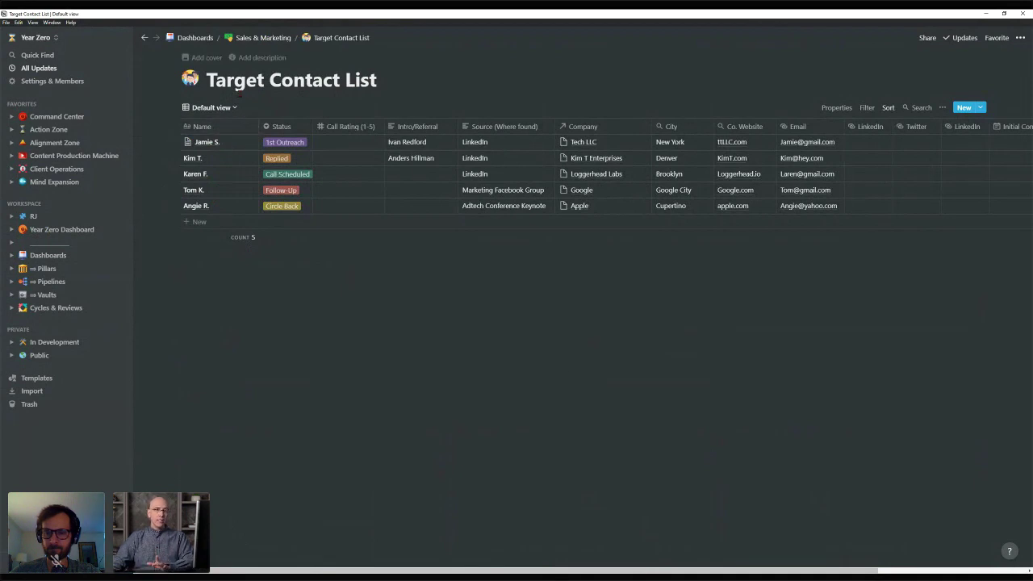
pyautogui.click(257, 38)
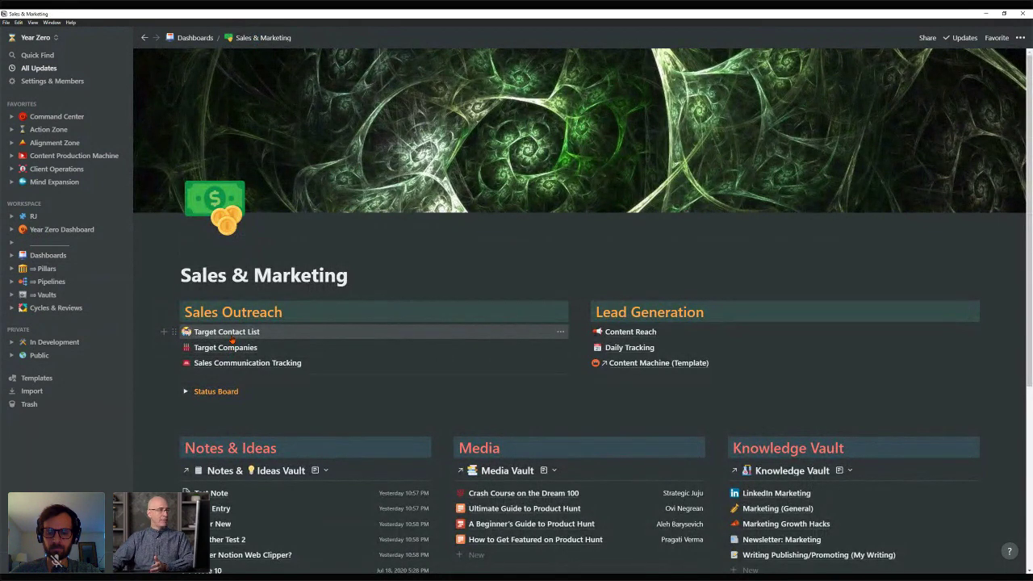
pyautogui.click(232, 338)
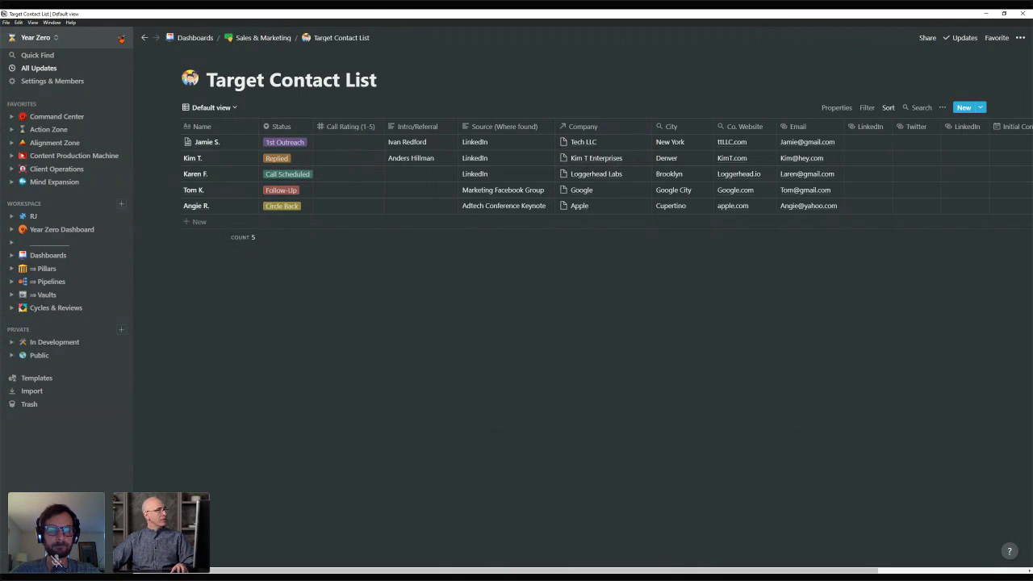
pyautogui.click(126, 37)
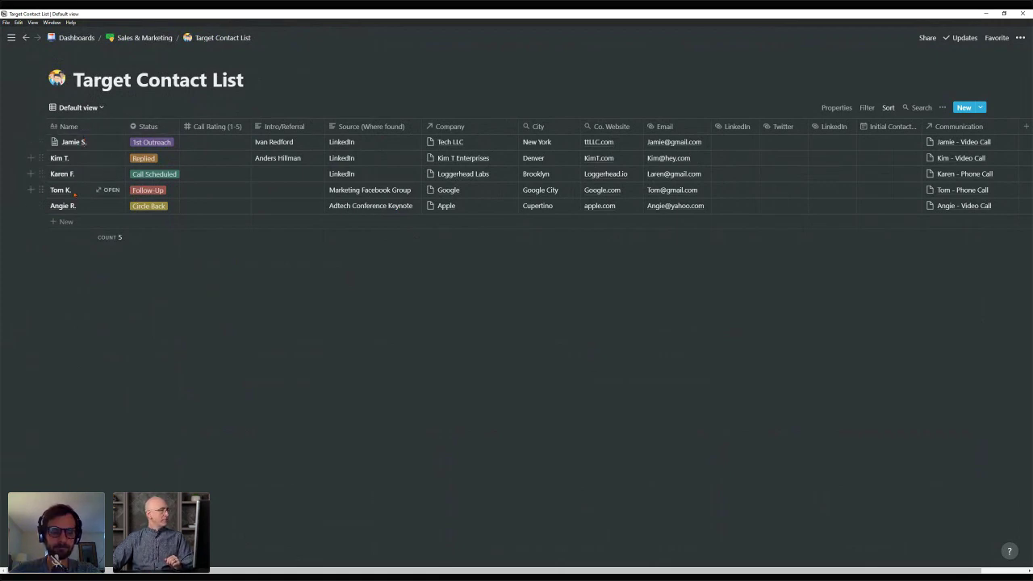
# Review the Status property's settings and the status options available for the Tech LLC contact.
pyautogui.click(150, 126)
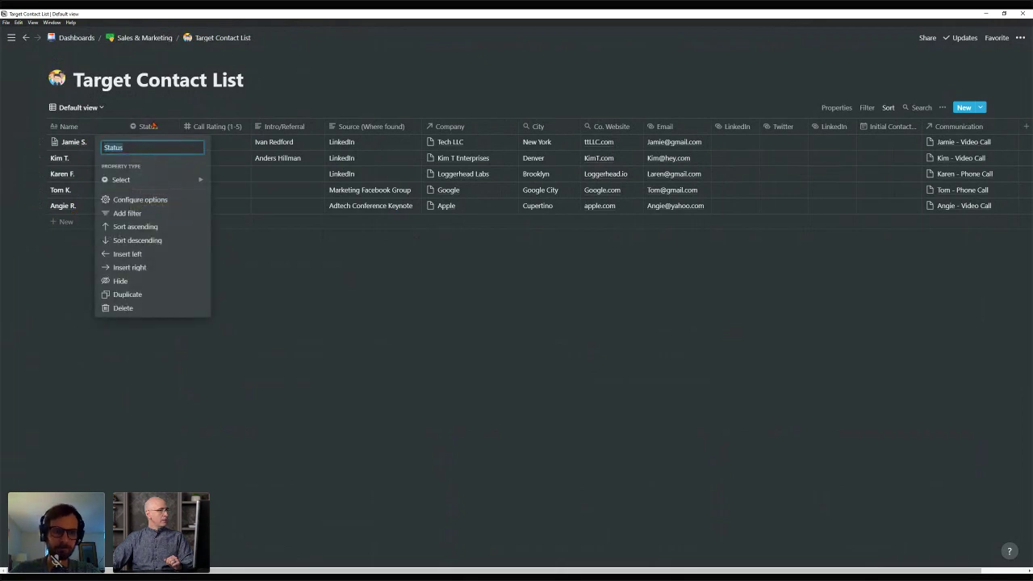
pyautogui.click(150, 127)
pyautogui.click(153, 127)
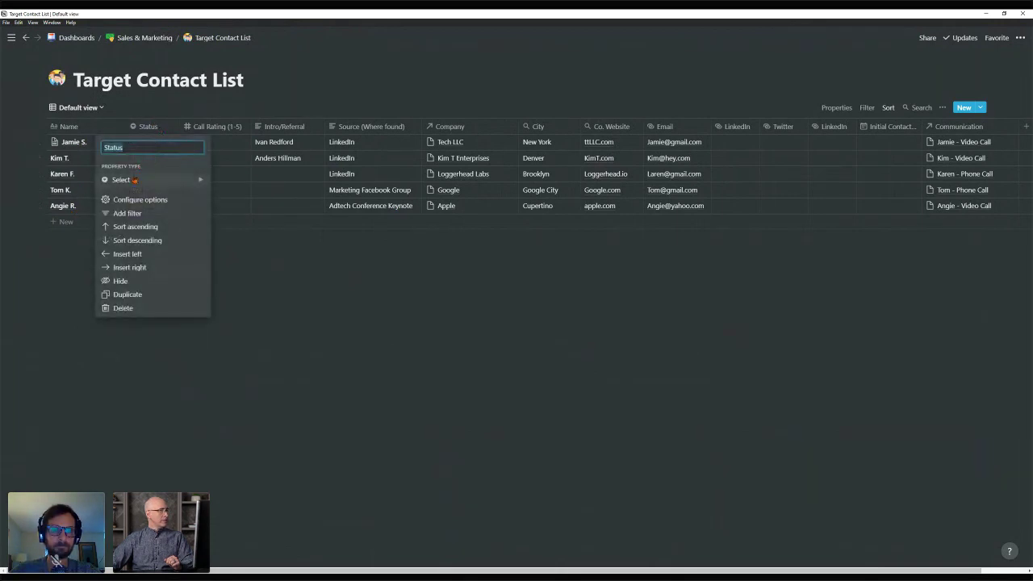
pyautogui.press('Escape')
pyautogui.press('Escape')
pyautogui.click(153, 143)
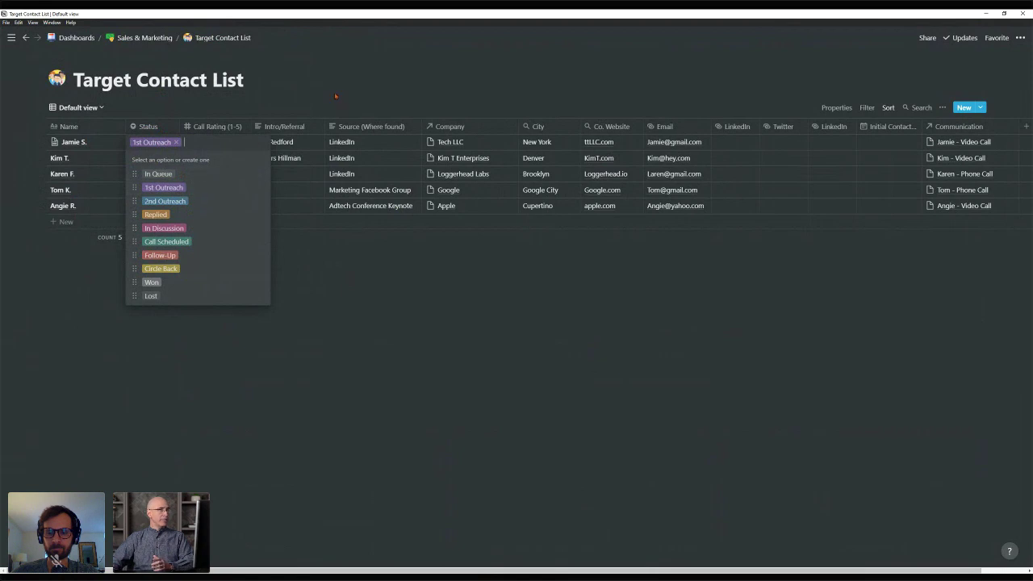
pyautogui.press('Escape')
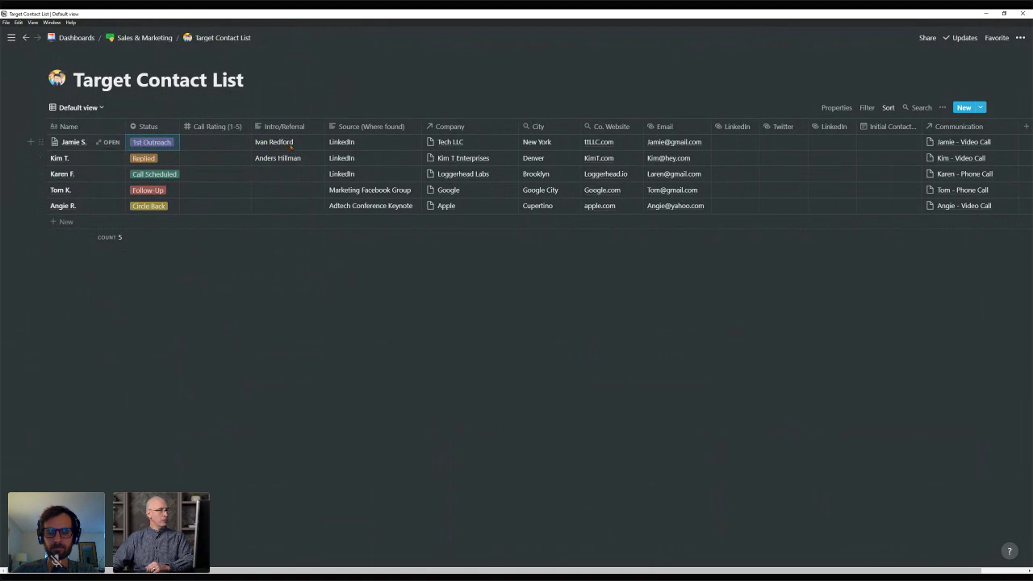
# Change the Tech LLC contact's status first to Replied and then to In Discussion.
pyautogui.click(165, 142)
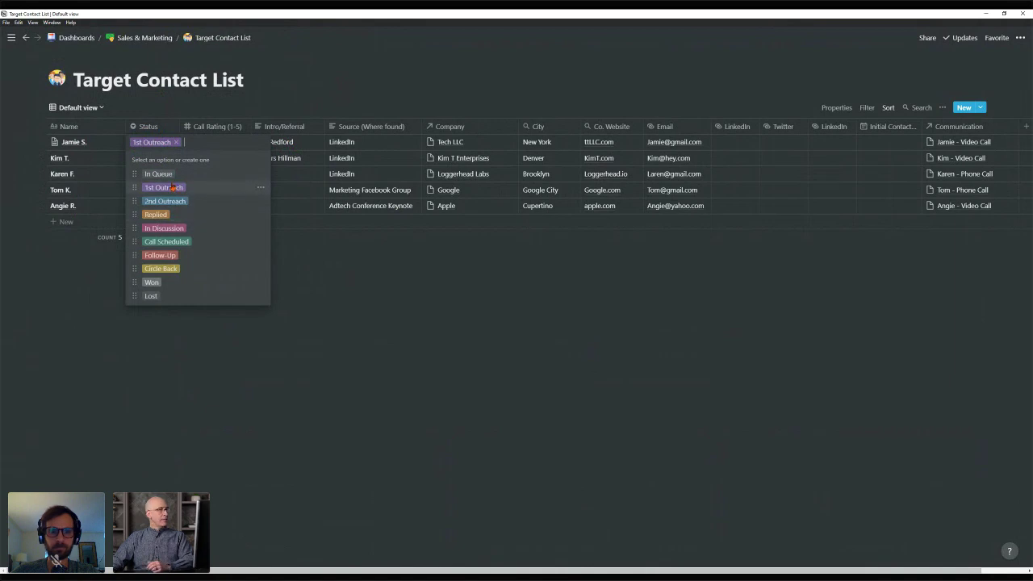
pyautogui.click(175, 215)
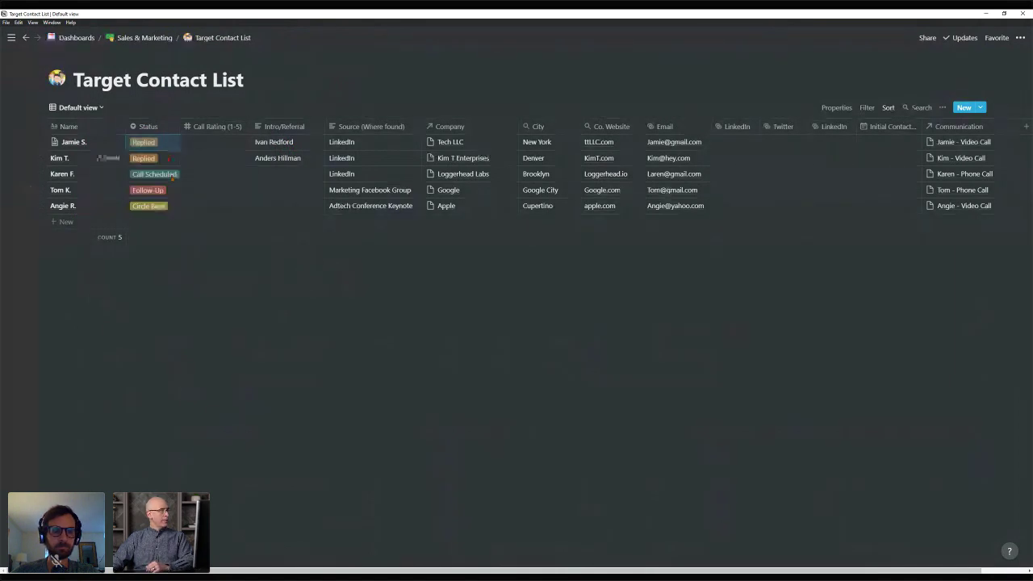
pyautogui.click(161, 142)
pyautogui.click(173, 228)
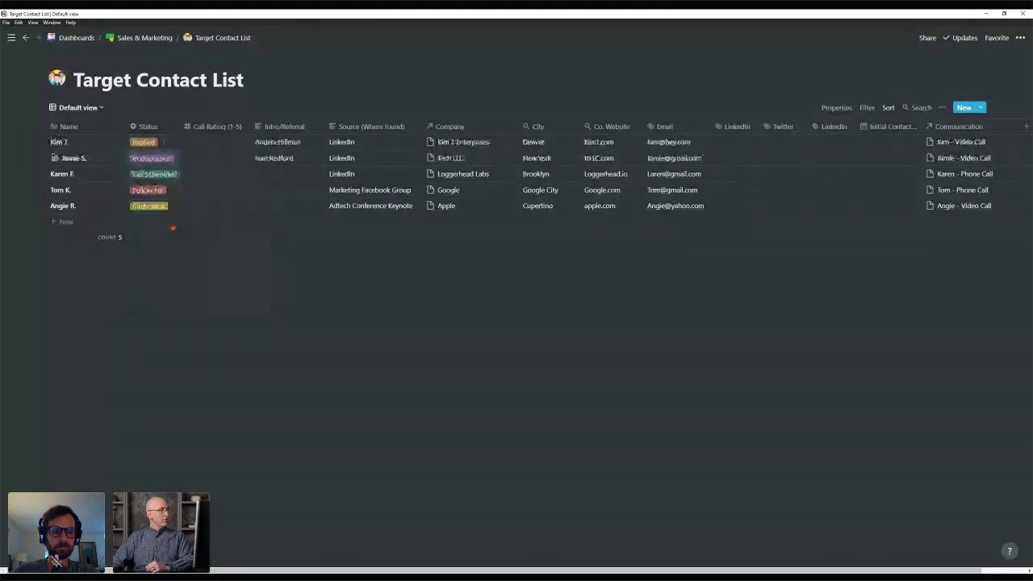
# Set the Denver contact's status to Circle Back and review the status options for that contact and the Apple contact.
pyautogui.click(158, 142)
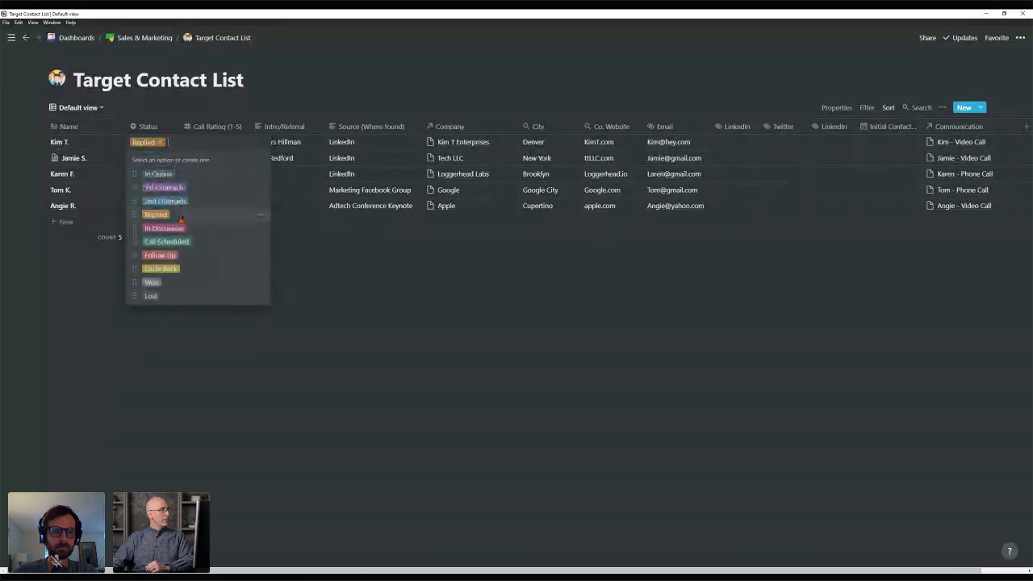
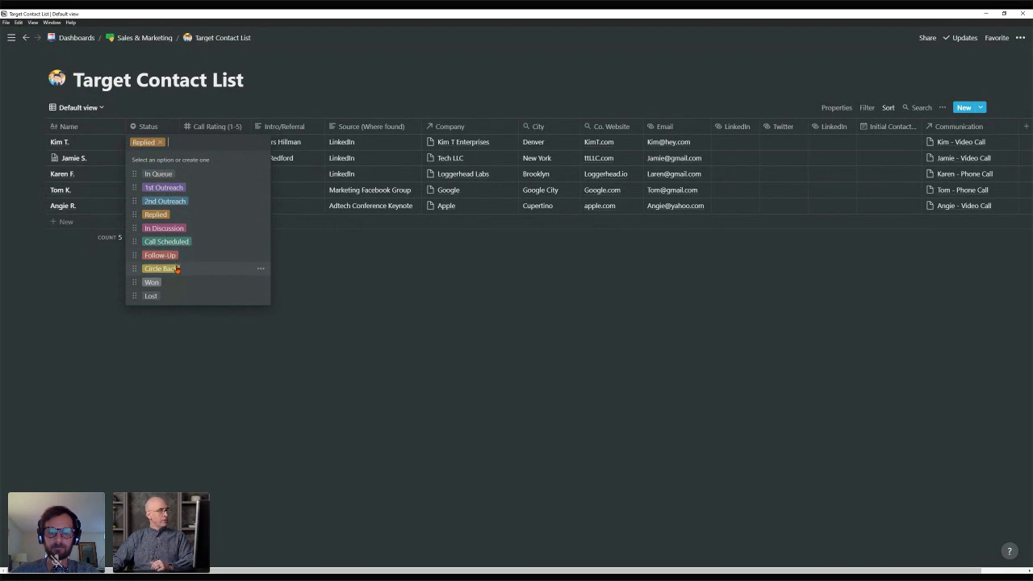
pyautogui.click(177, 268)
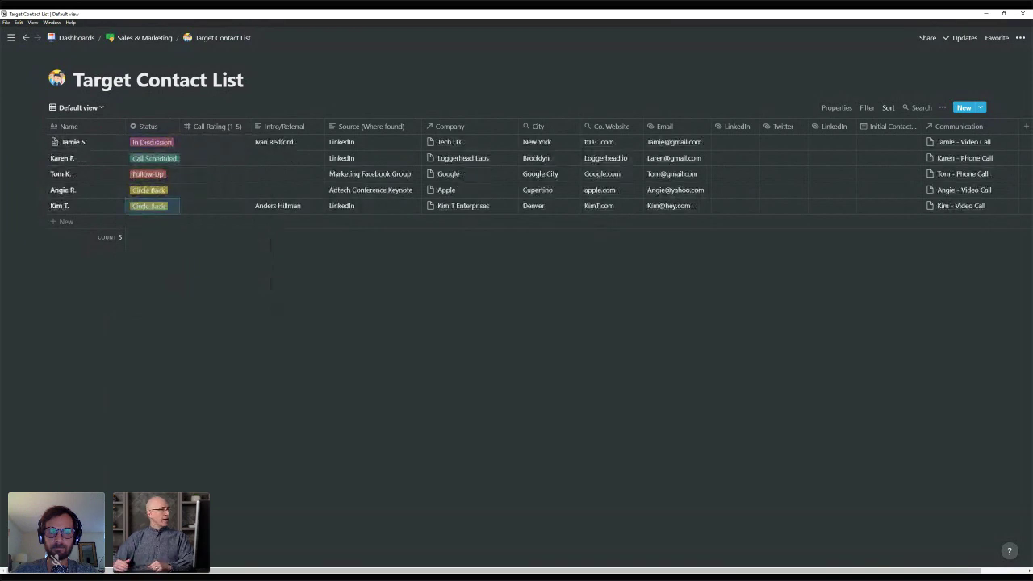
pyautogui.click(171, 207)
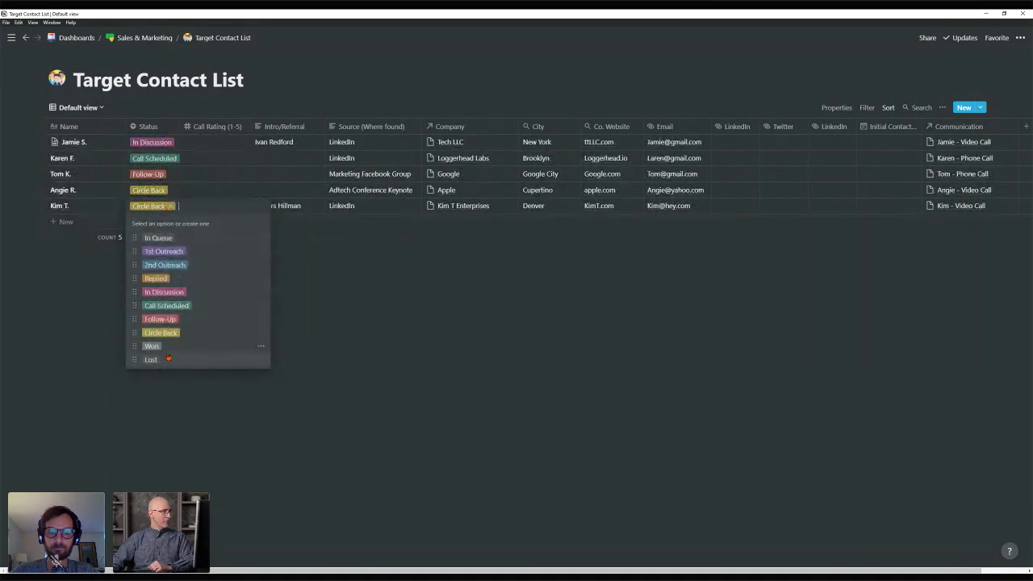
pyautogui.press('Escape')
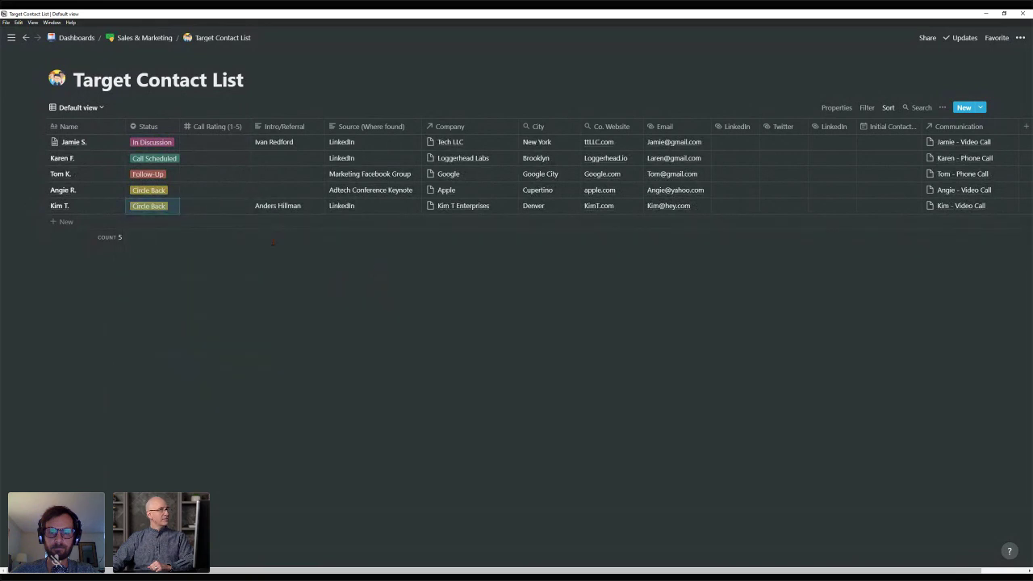
pyautogui.click(158, 191)
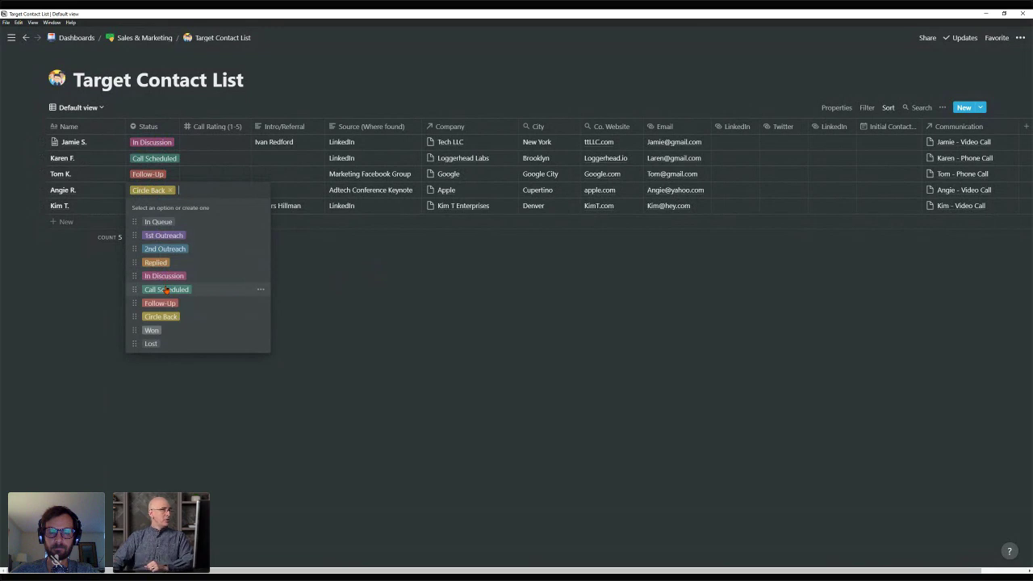
pyautogui.press('Escape')
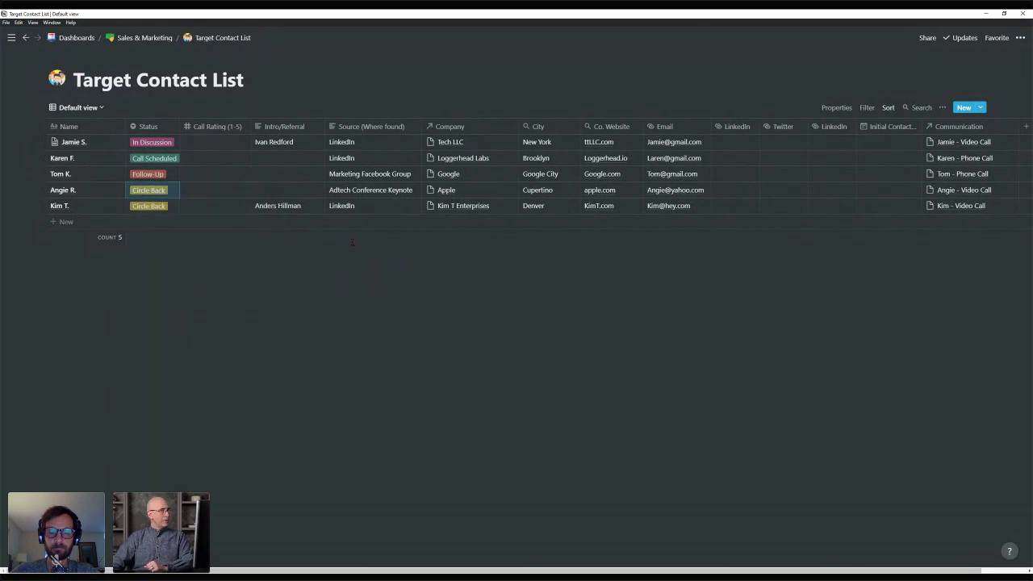
# Examine the Tech LLC contact's Call Rating (1-5) and linked Company fields.
pyautogui.click(207, 143)
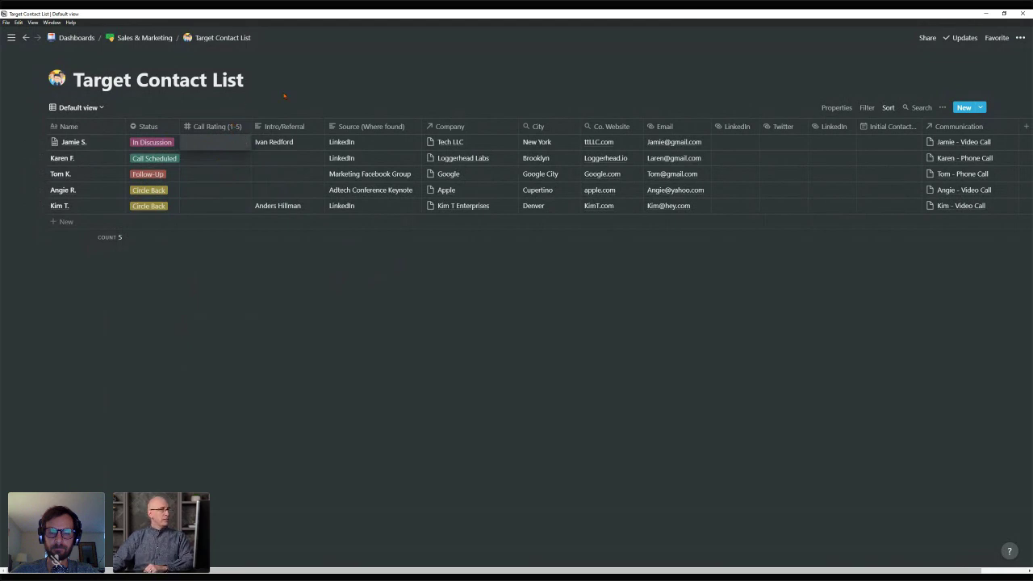
pyautogui.press('Escape')
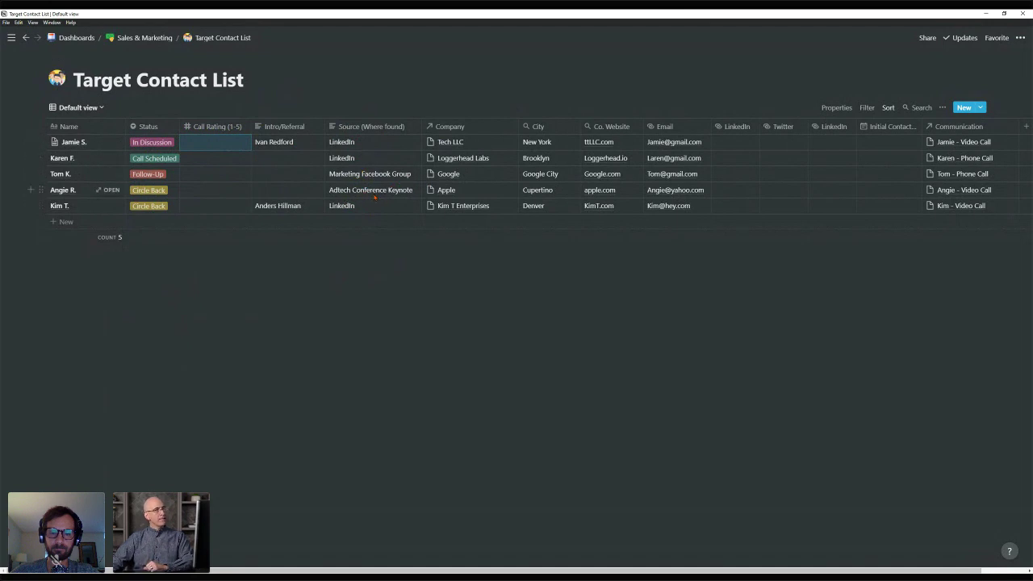
pyautogui.click(465, 142)
pyautogui.press('Escape')
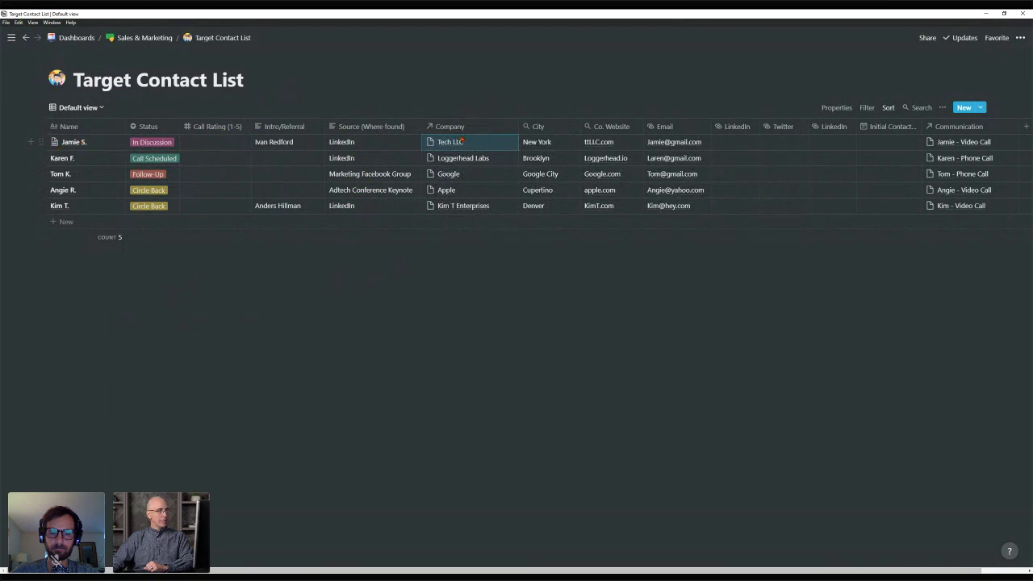
pyautogui.press('Return')
pyautogui.press('Escape')
pyautogui.press('Return')
pyautogui.press('Escape')
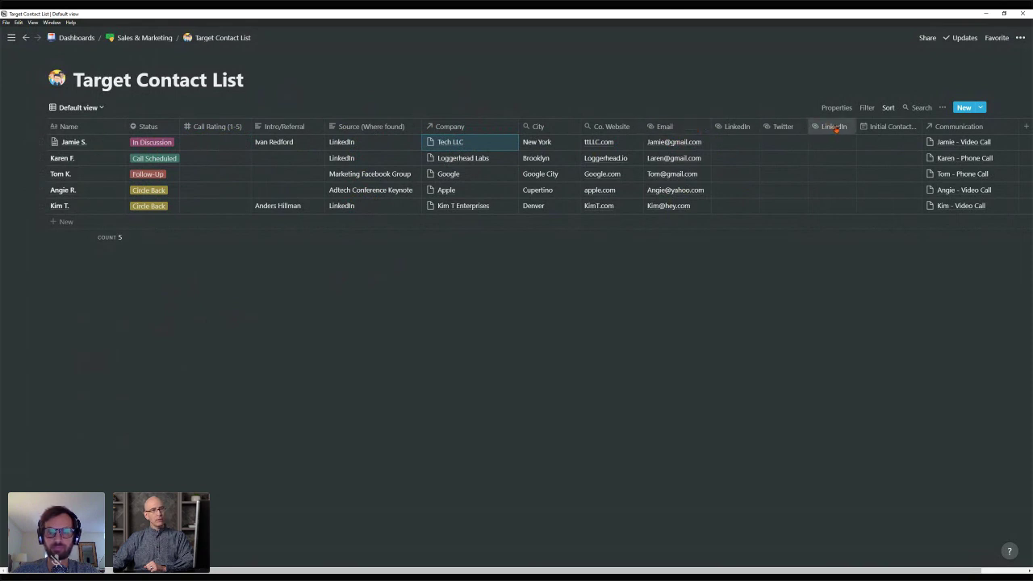
# Delete the duplicate LinkedIn property beside the Initial Contact column from the Target Contact List.
pyautogui.moveTo(832, 127); pyautogui.dragTo(838, 127)
pyautogui.click(837, 127)
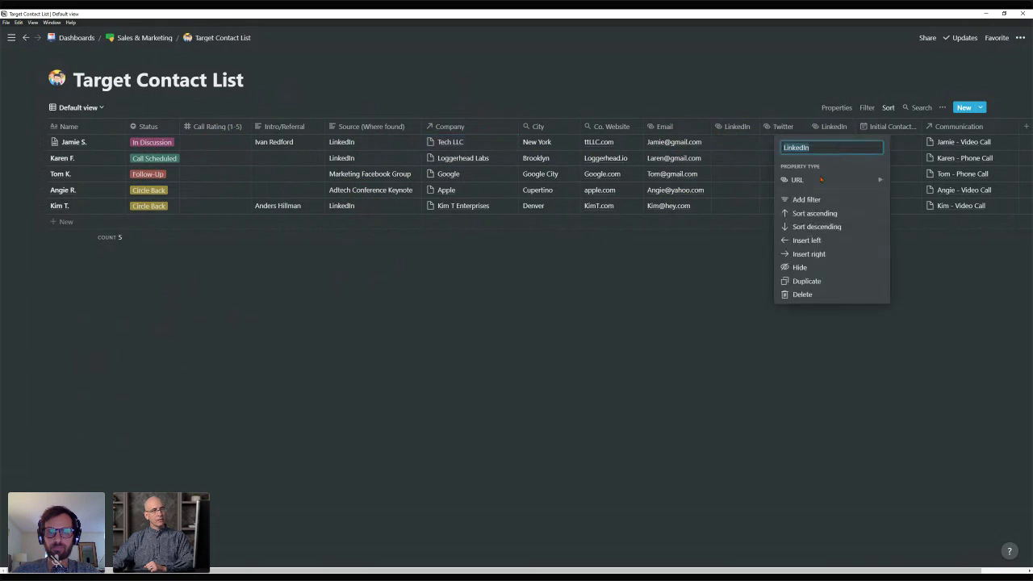
pyautogui.click(832, 295)
pyautogui.click(546, 310)
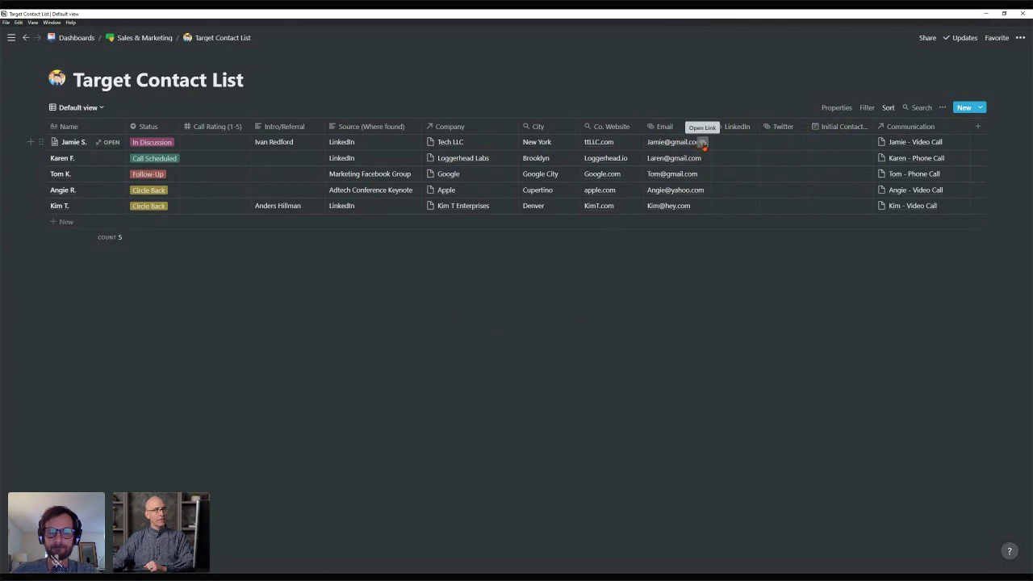
# Review the Email property's available property types and the Tech LLC contact's email link.
pyautogui.click(664, 126)
pyautogui.moveTo(686, 179)
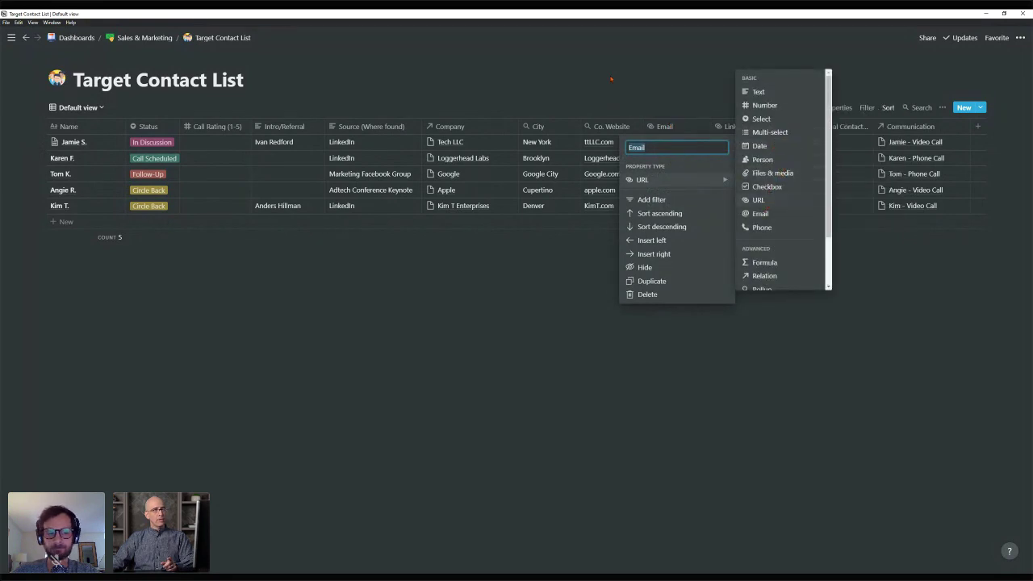
pyautogui.press('Escape')
pyautogui.press('Escape')
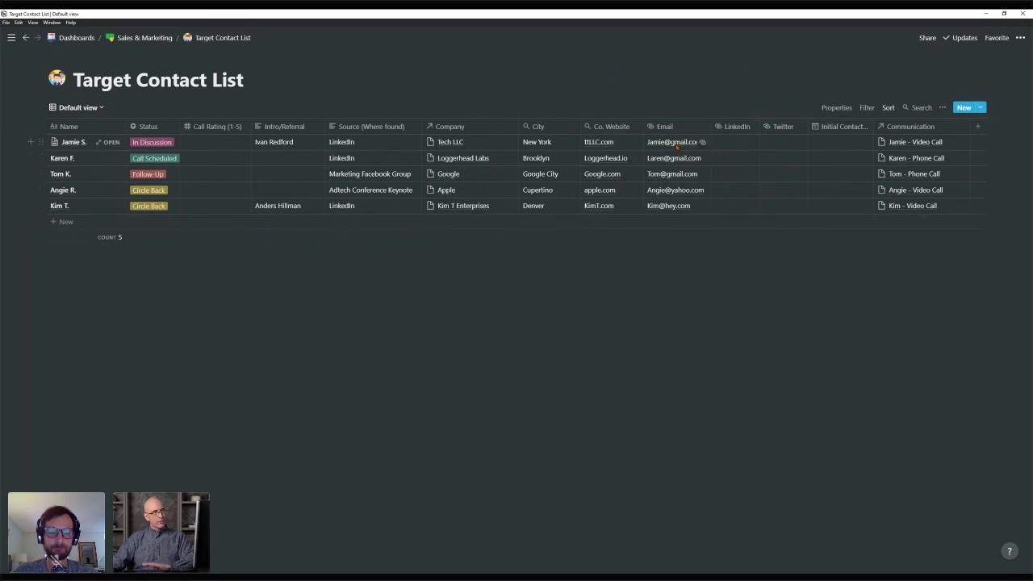
pyautogui.click(701, 142)
pyautogui.press('Escape')
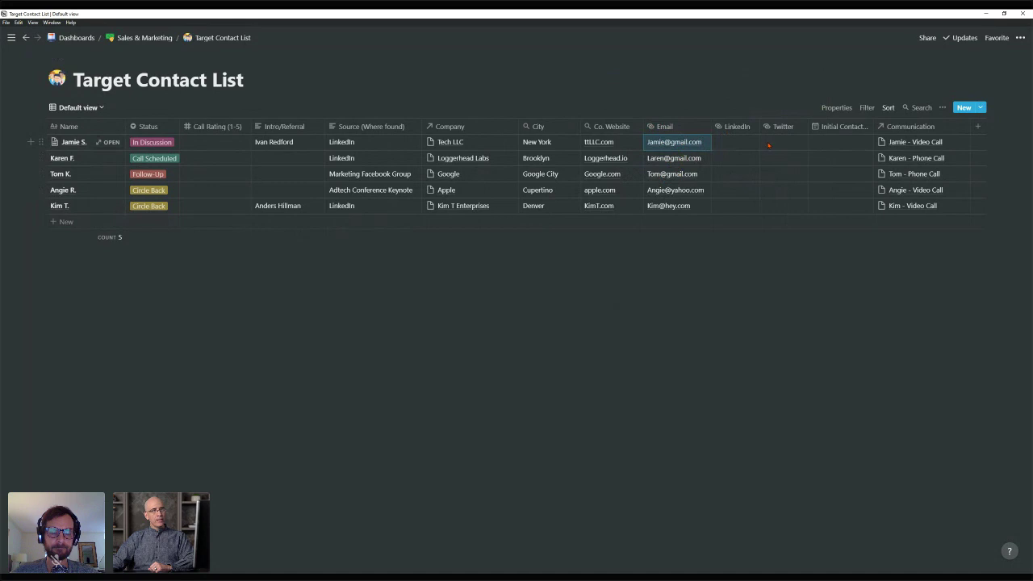
# Examine the date options of the Tech LLC contact's Initial Contact field without setting a date.
pyautogui.click(843, 145)
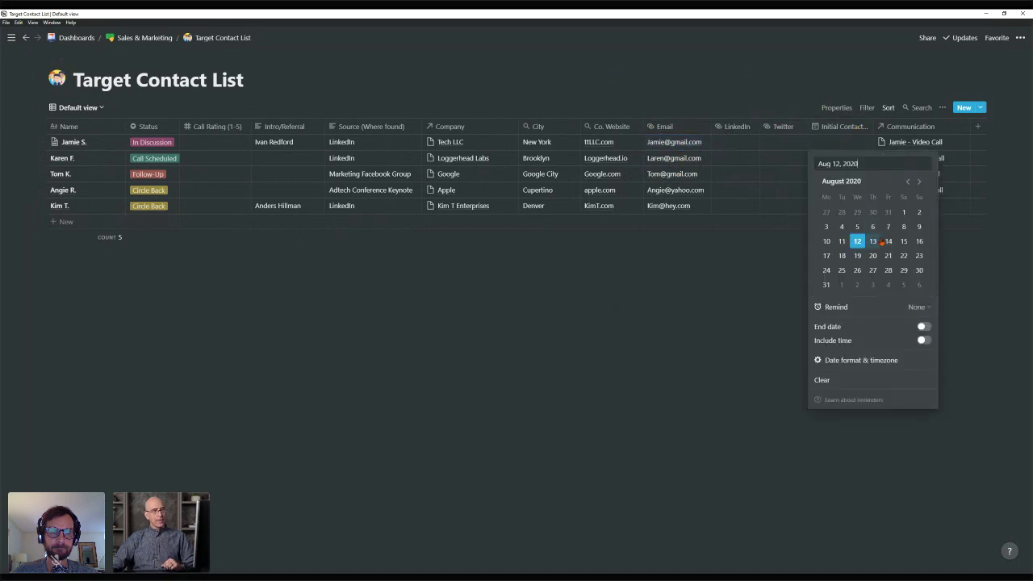
pyautogui.press('Escape')
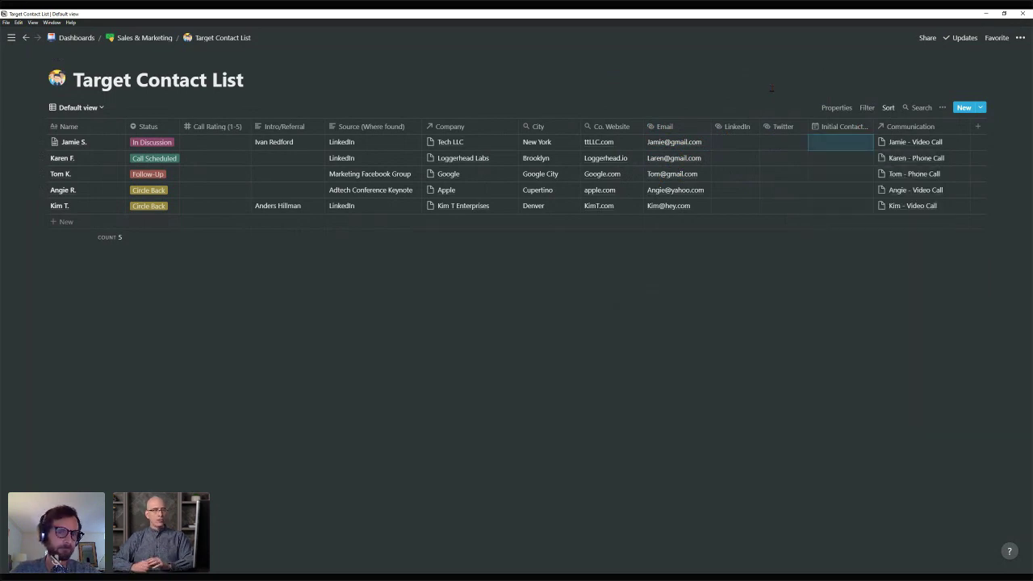
pyautogui.click(771, 90)
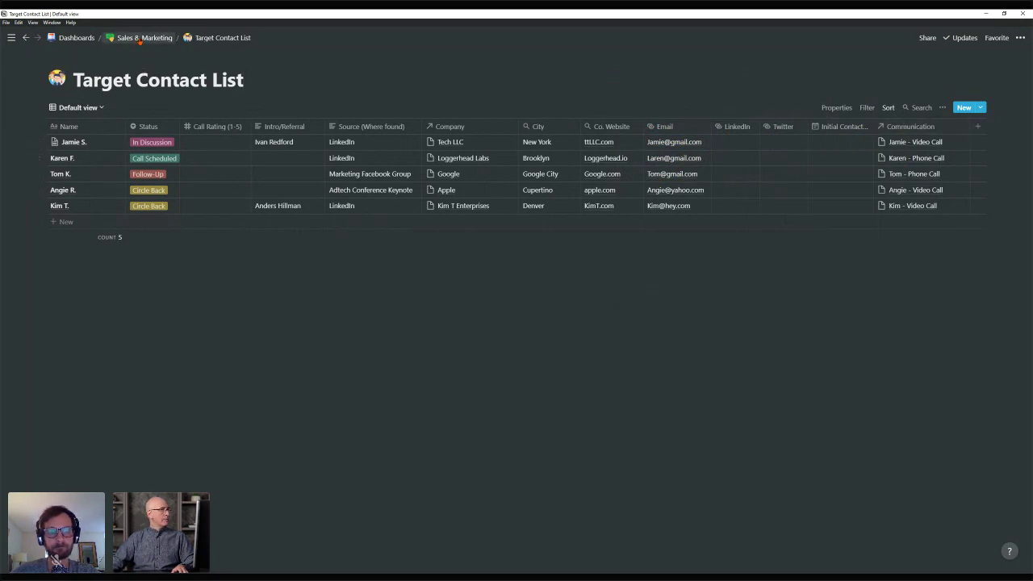
# Open Sales Communication Tracking from the Sales & Marketing dashboard and view the contact linked to the first video call entry.
pyautogui.click(142, 38)
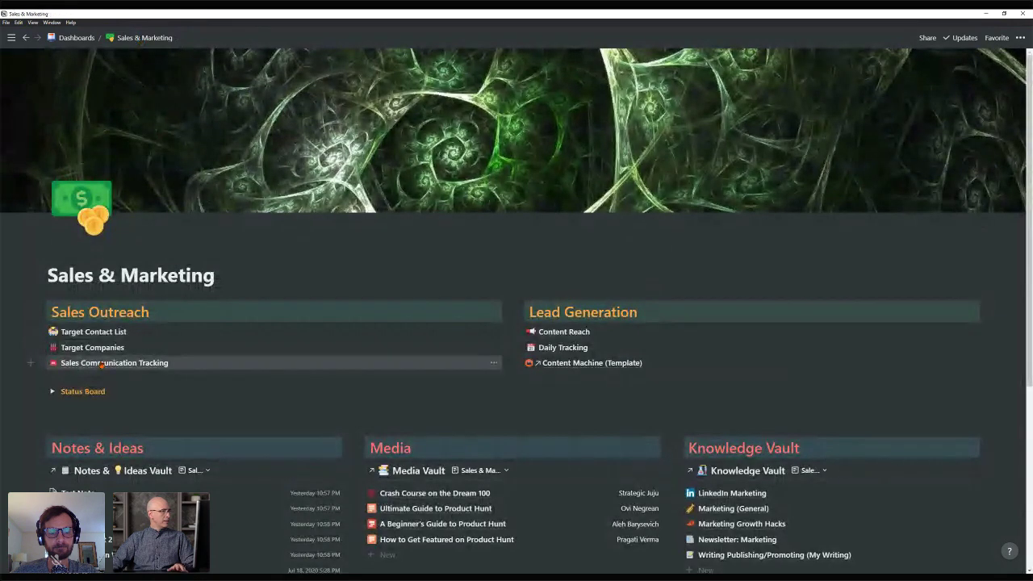
pyautogui.click(90, 363)
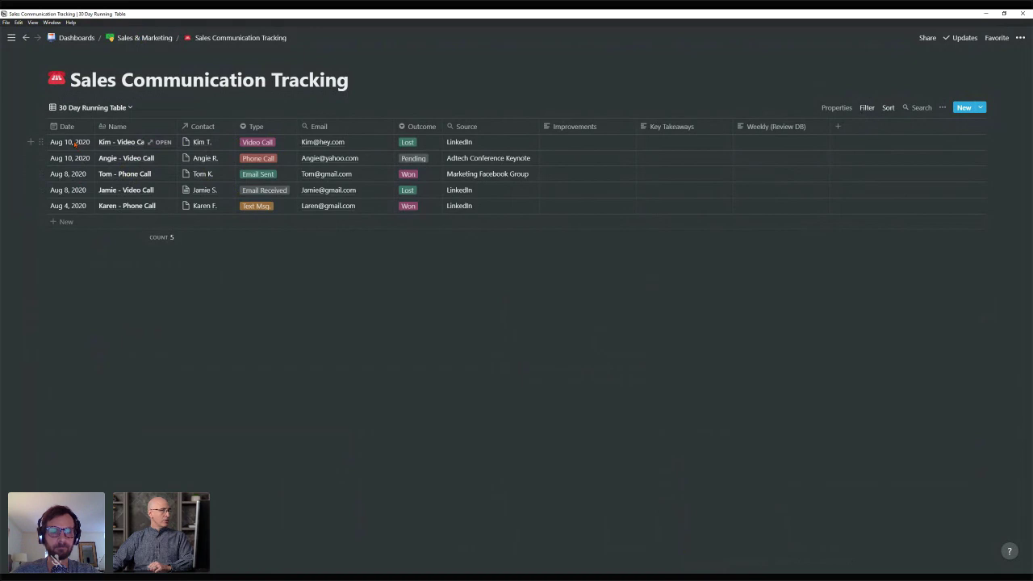
pyautogui.click(215, 144)
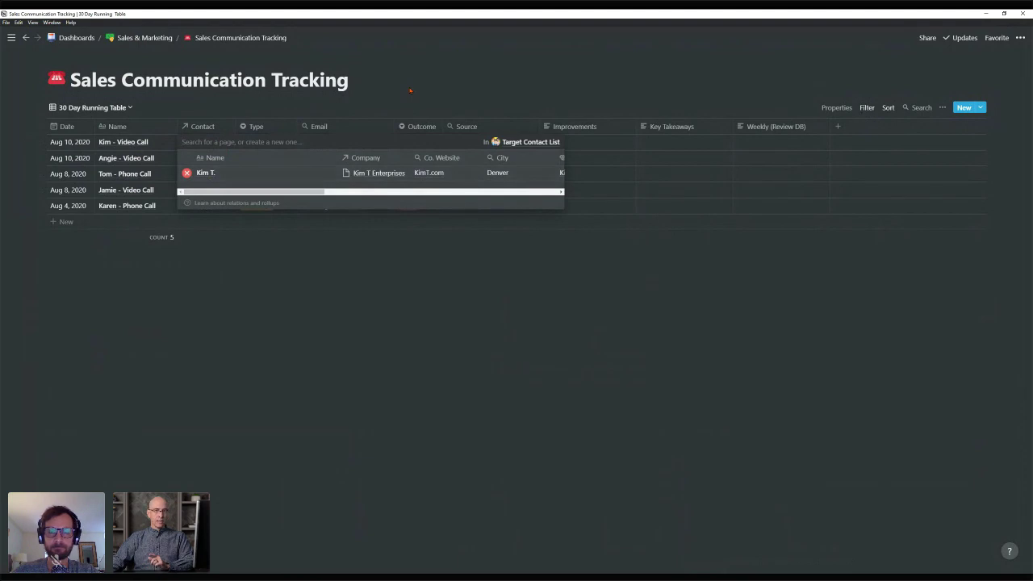
pyautogui.click(410, 91)
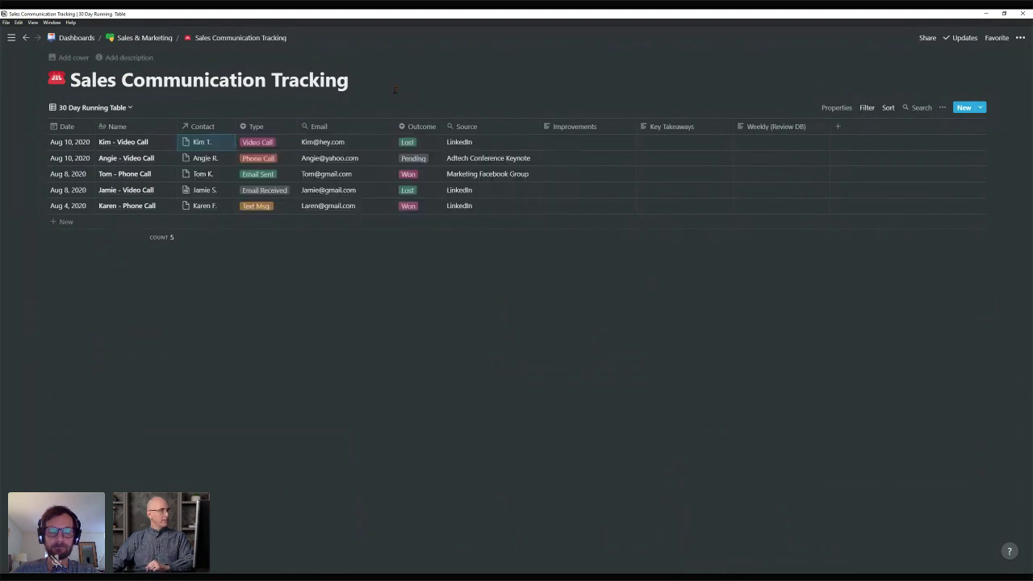
# Review the Type options, Email field and Outcome options of the first video call entry.
pyautogui.click(279, 144)
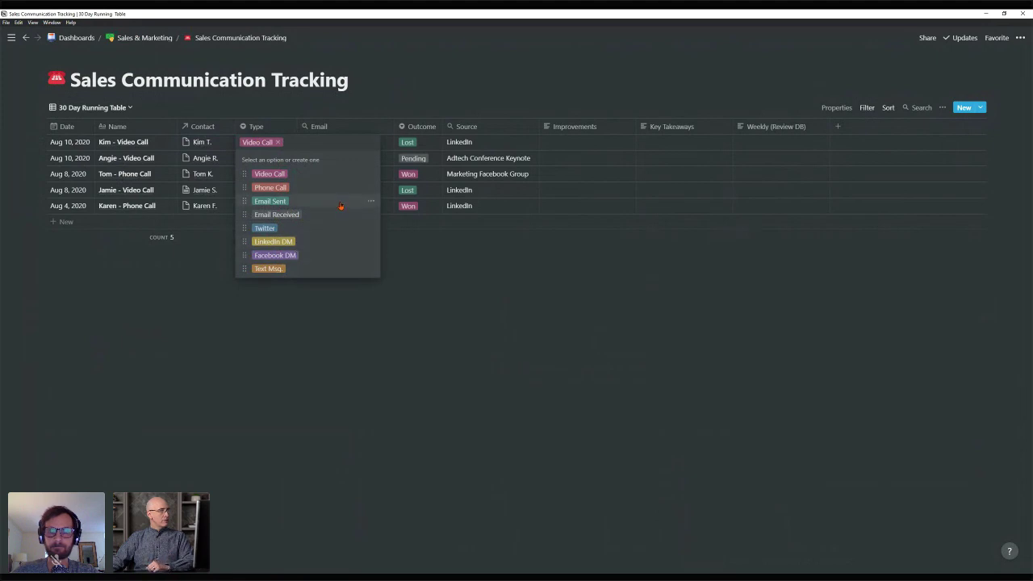
pyautogui.click(425, 63)
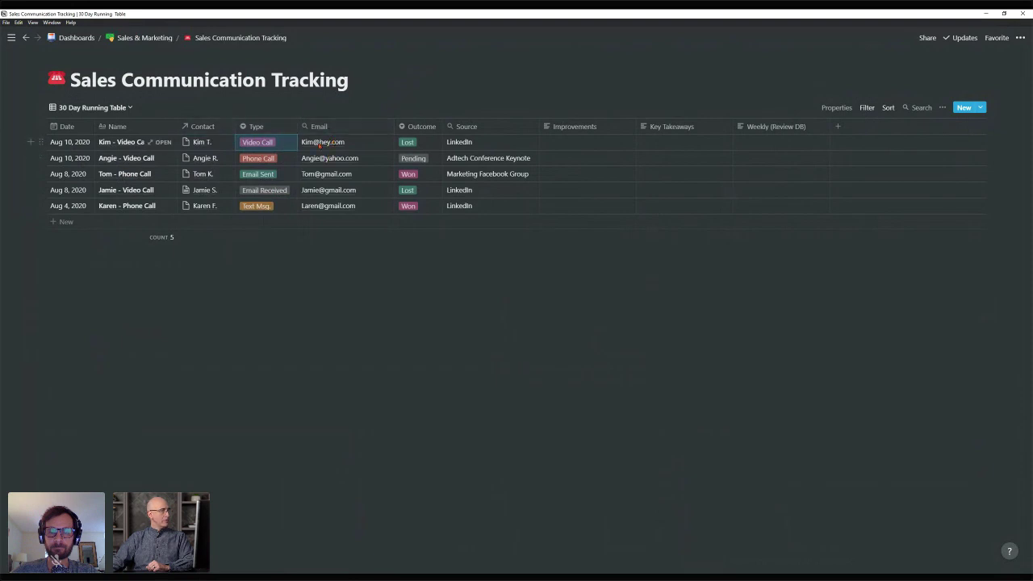
pyautogui.click(320, 144)
pyautogui.press('Escape')
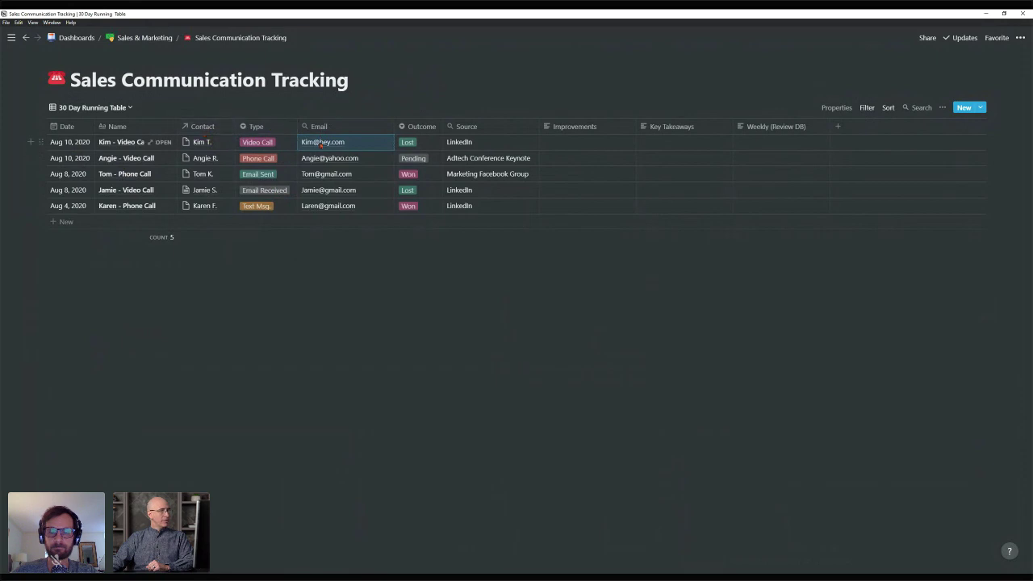
pyautogui.click(430, 142)
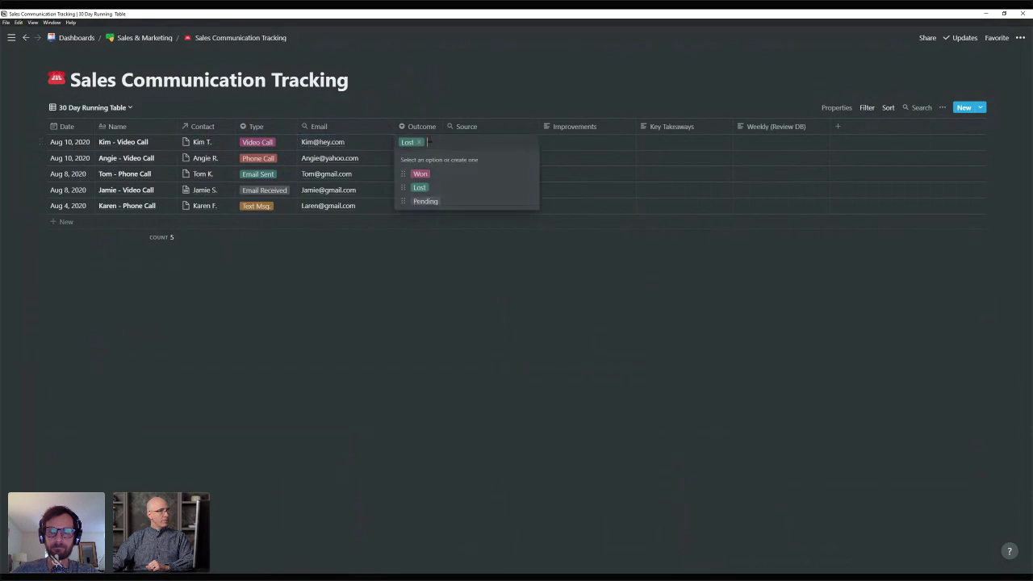
pyautogui.press('Escape')
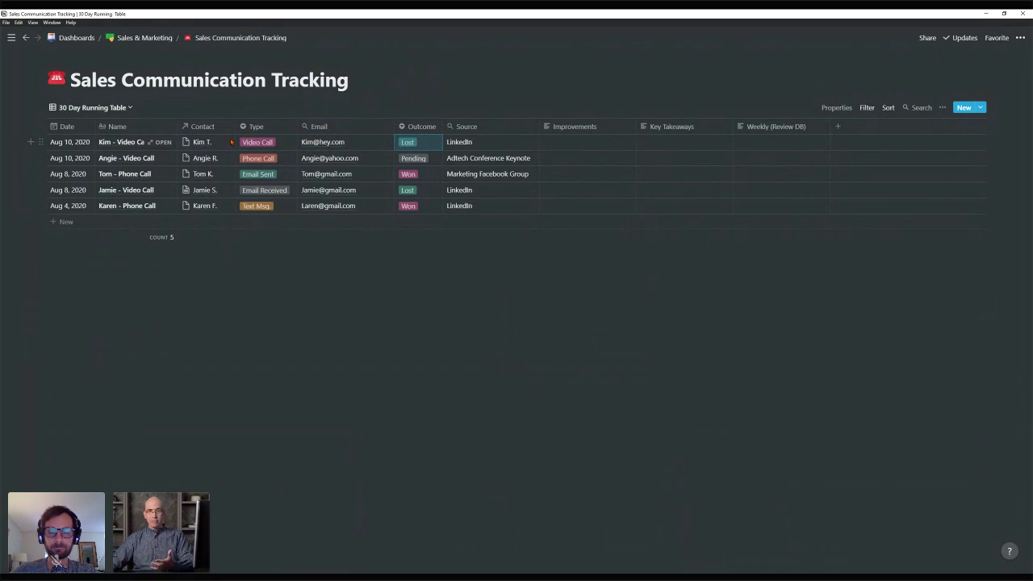
# Clear the Outcome values of the two communication entries dated Aug 10, 2020.
pyautogui.click(429, 145)
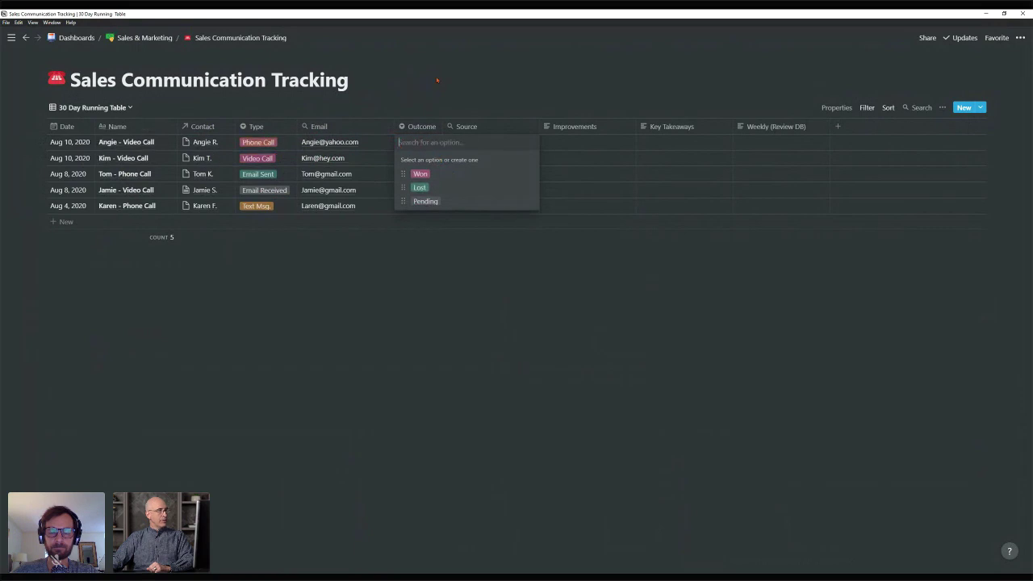
pyautogui.press('Escape')
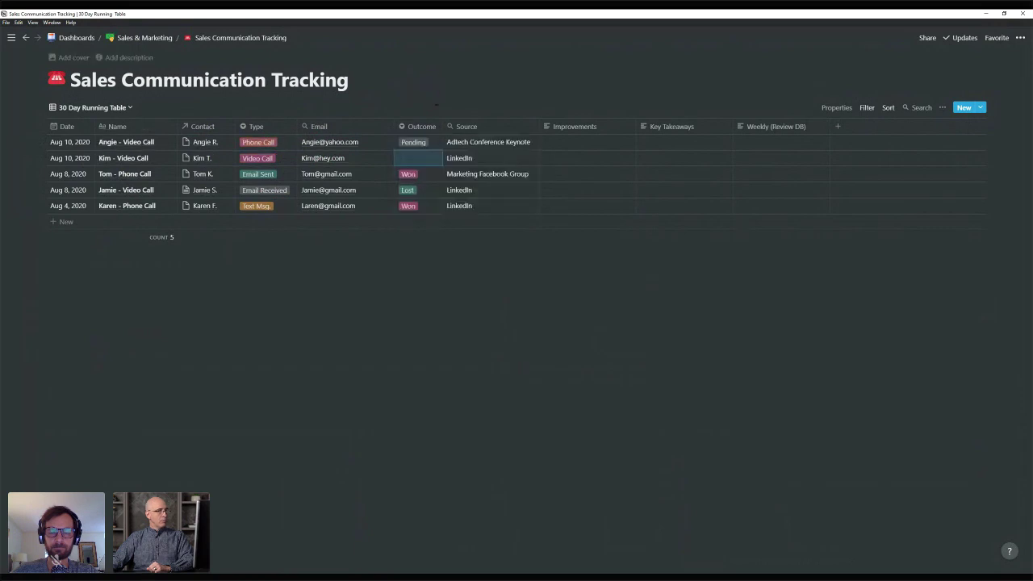
pyautogui.click(430, 145)
pyautogui.click(432, 143)
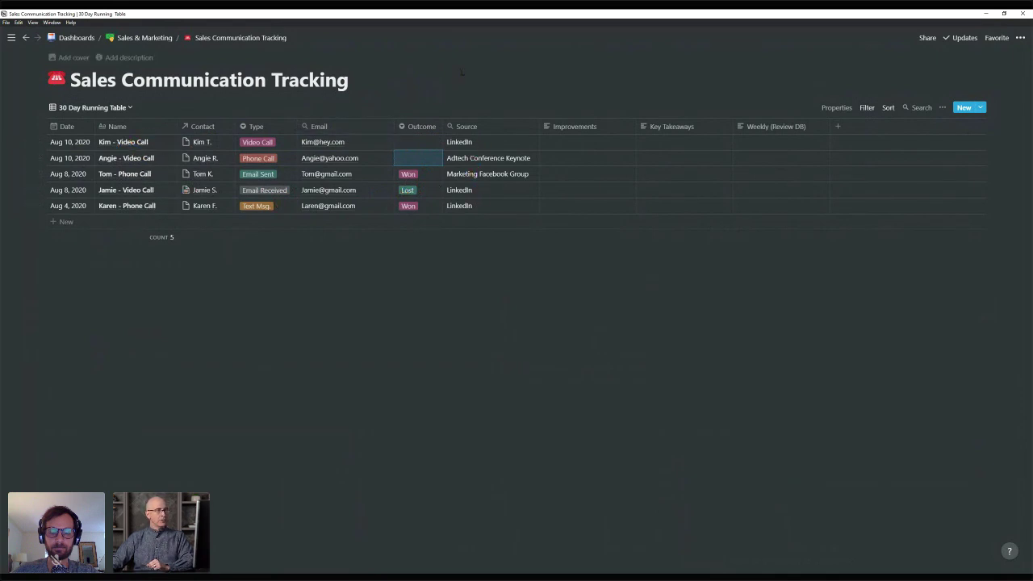
# Return to the Target Contact List through the Sales & Marketing dashboard and open the Tech LLC contact as a full page.
pyautogui.click(137, 38)
pyautogui.scroll(-1, 121, 162)
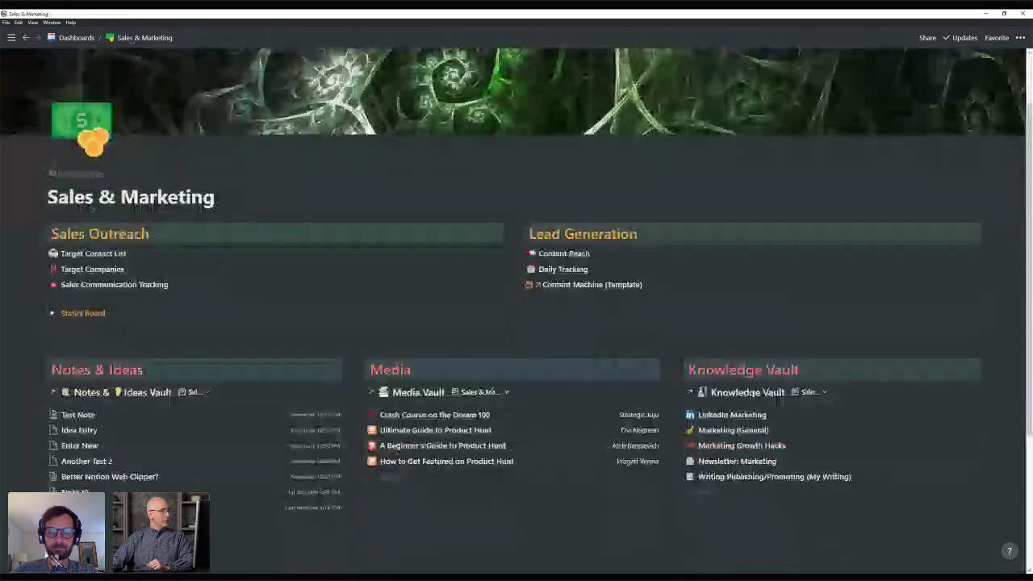
pyautogui.click(106, 255)
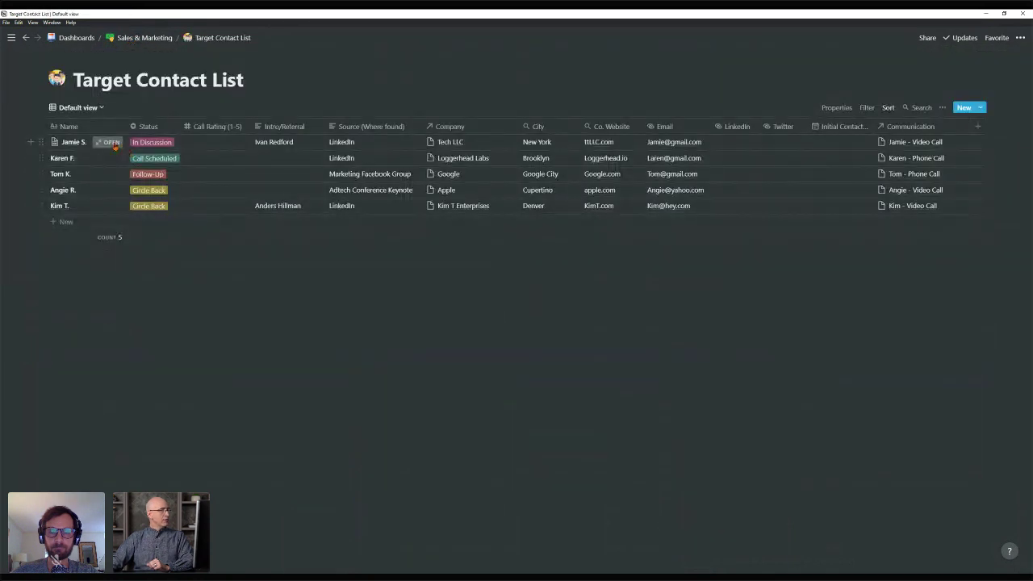
pyautogui.click(110, 142)
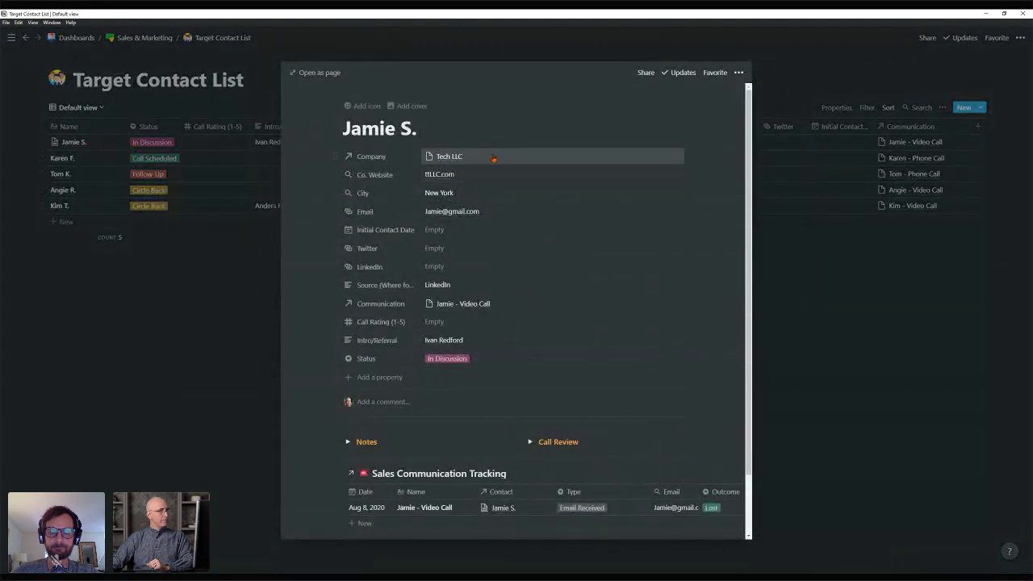
pyautogui.scroll(-2, 494, 158)
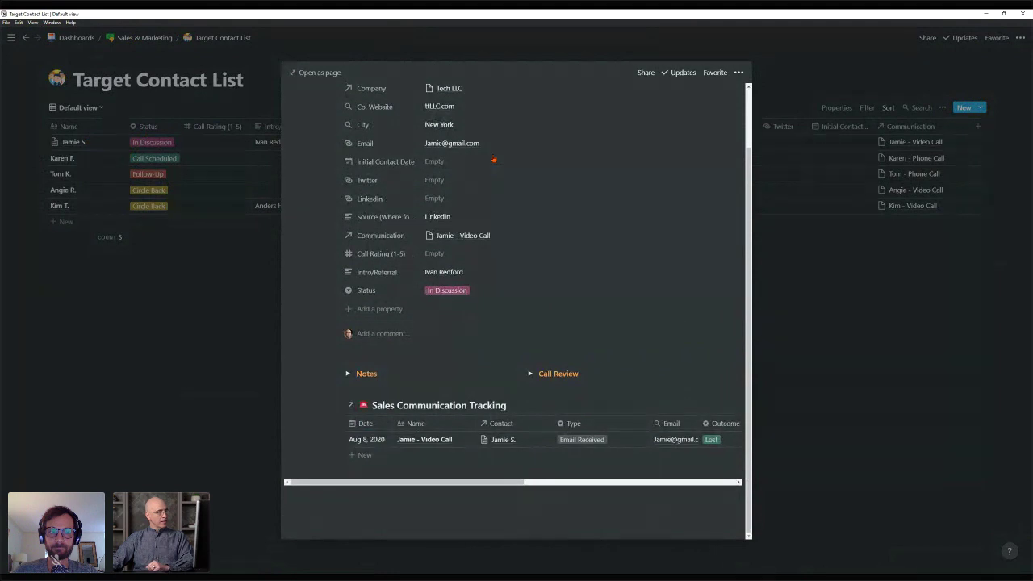
pyautogui.click(314, 71)
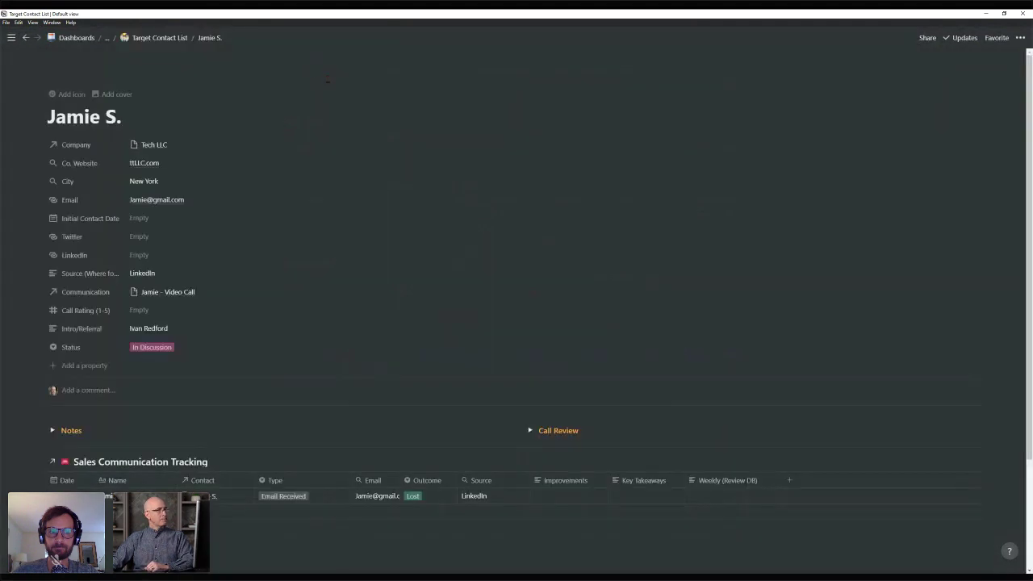
# Review the contact page's properties and the Contact filter on its embedded Sales Communication Tracking table.
pyautogui.scroll(-2, 487, 182)
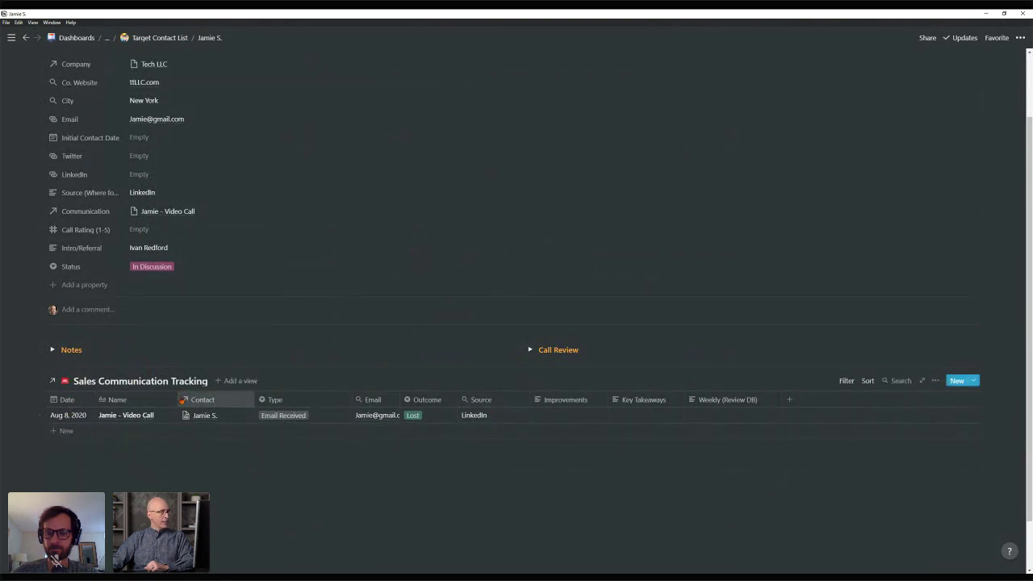
pyautogui.scroll(2, 371, 401)
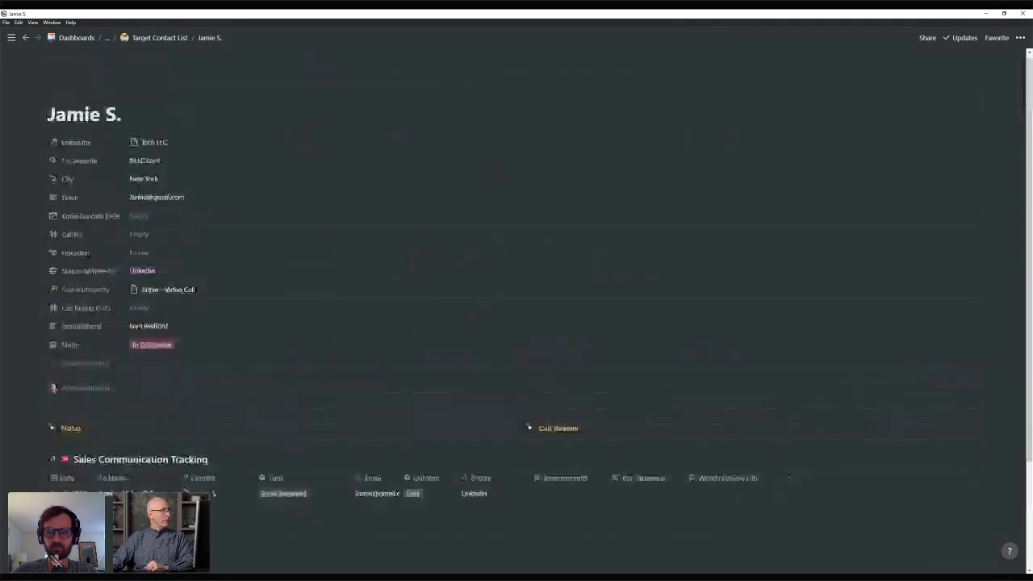
pyautogui.scroll(-2, 517, 323)
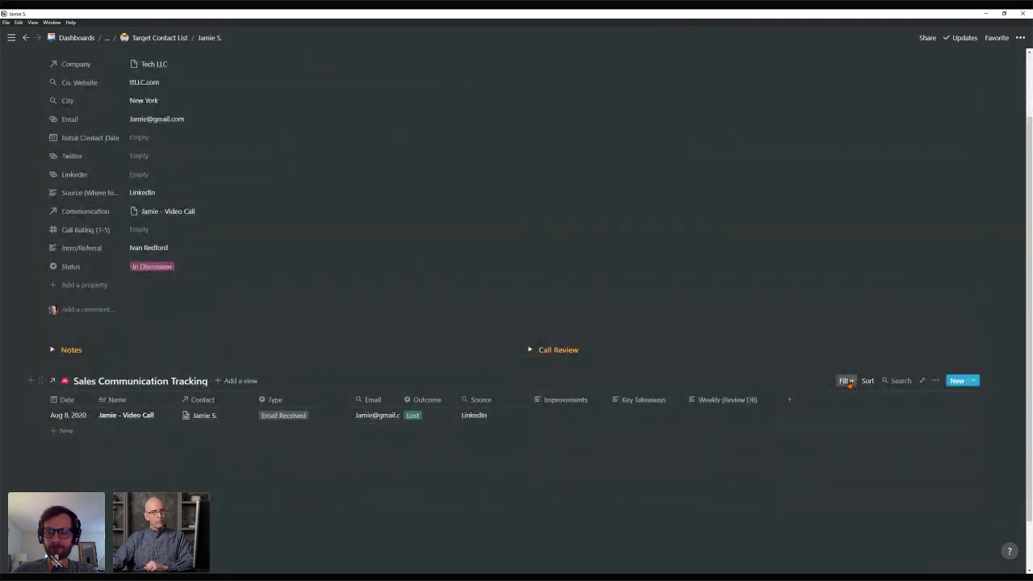
pyautogui.click(848, 382)
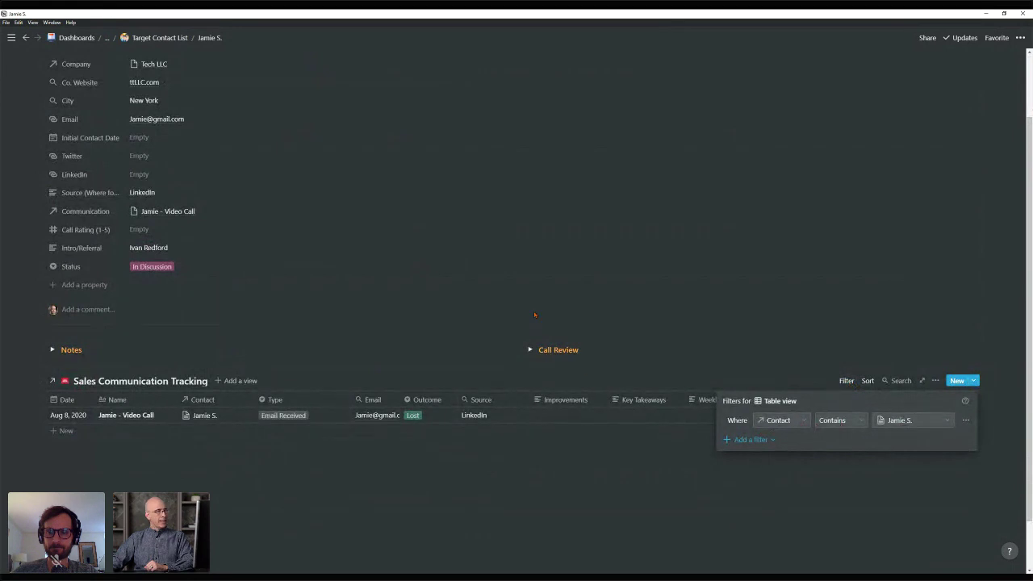
pyautogui.click(485, 247)
# Examine how the contact page's embedded Sales Communication Tracking table is sorted.
pyautogui.scroll(2, 454, 272)
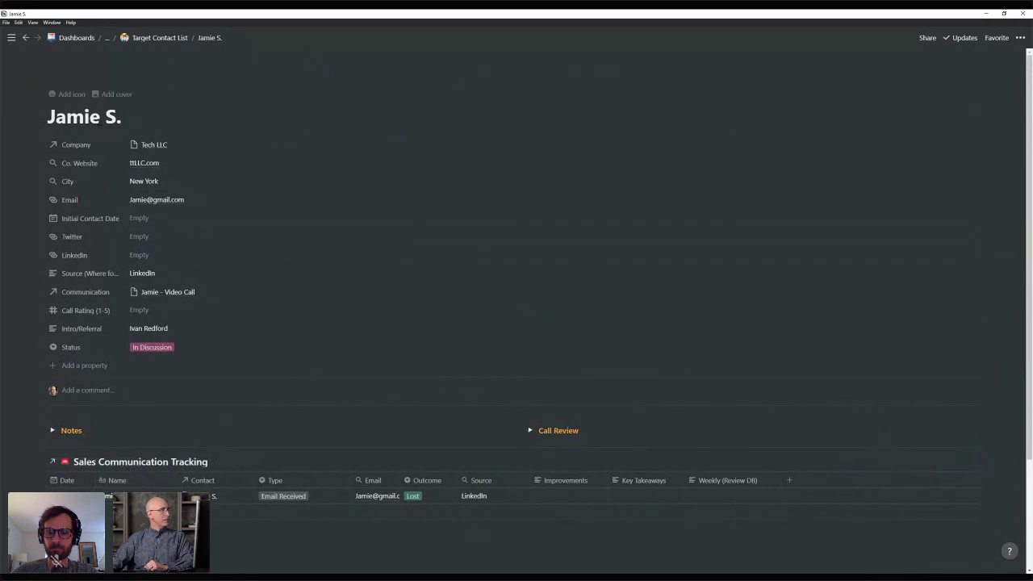
pyautogui.scroll(-2, 634, 247)
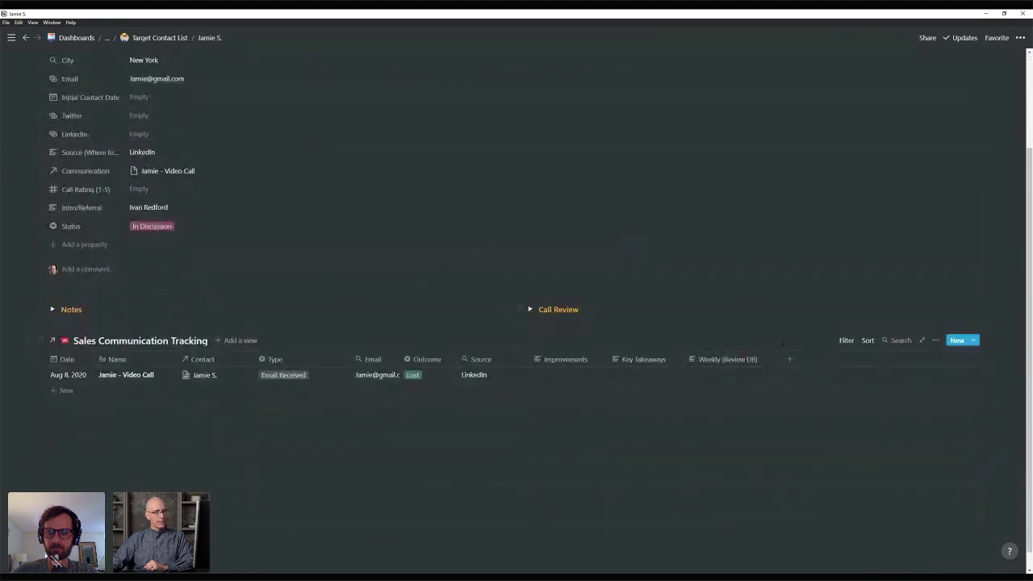
pyautogui.click(869, 340)
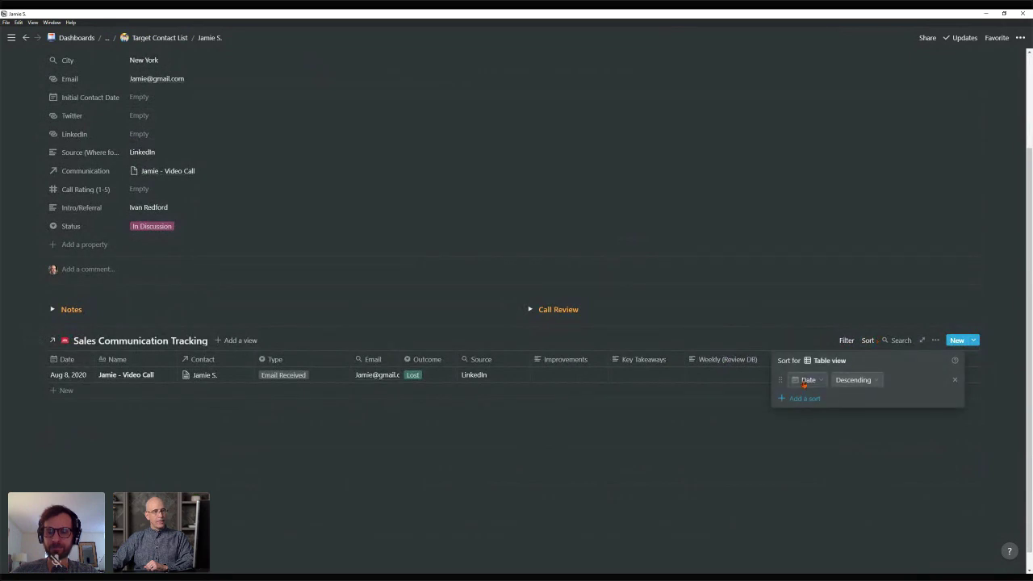
pyautogui.click(730, 306)
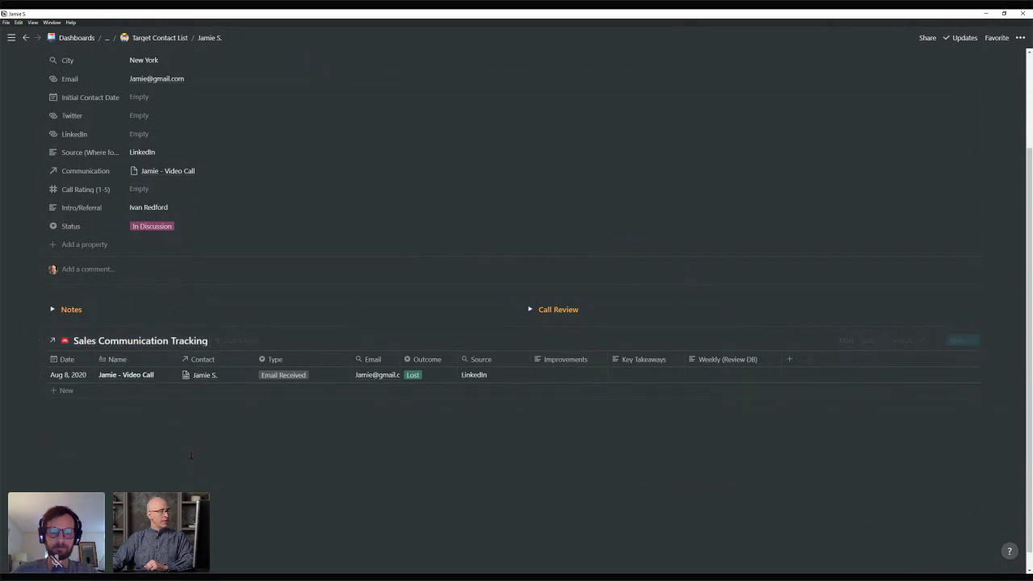
# Expand the contact page's Notes section and add a new note entry with the New Note template.
pyautogui.click(53, 310)
pyautogui.scroll(-2, 114, 287)
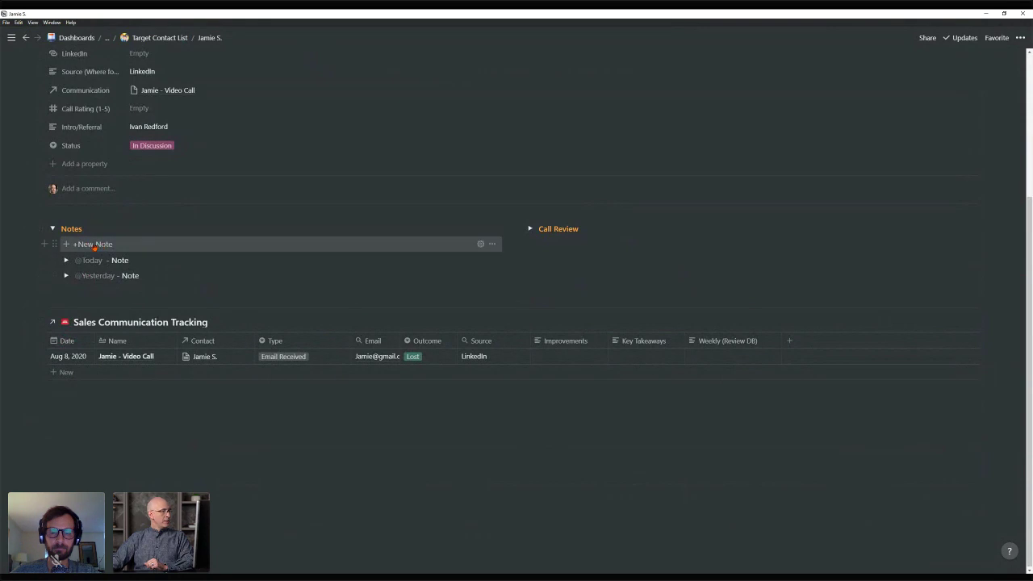
pyautogui.click(94, 246)
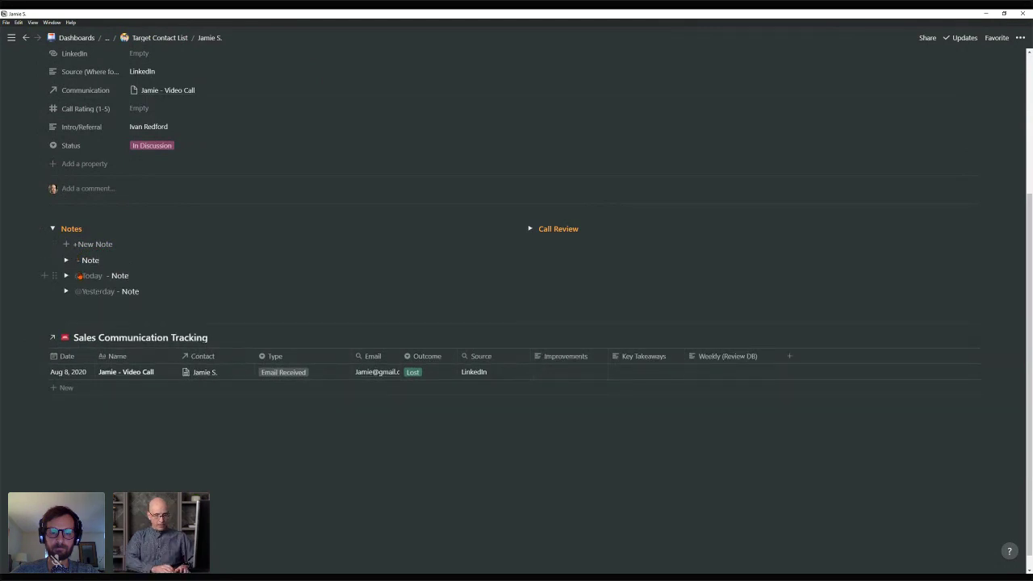
# Date the new note entry with a Today mention, and add another New Note entry dated Today.
pyautogui.write('@')
pyautogui.press('Return')
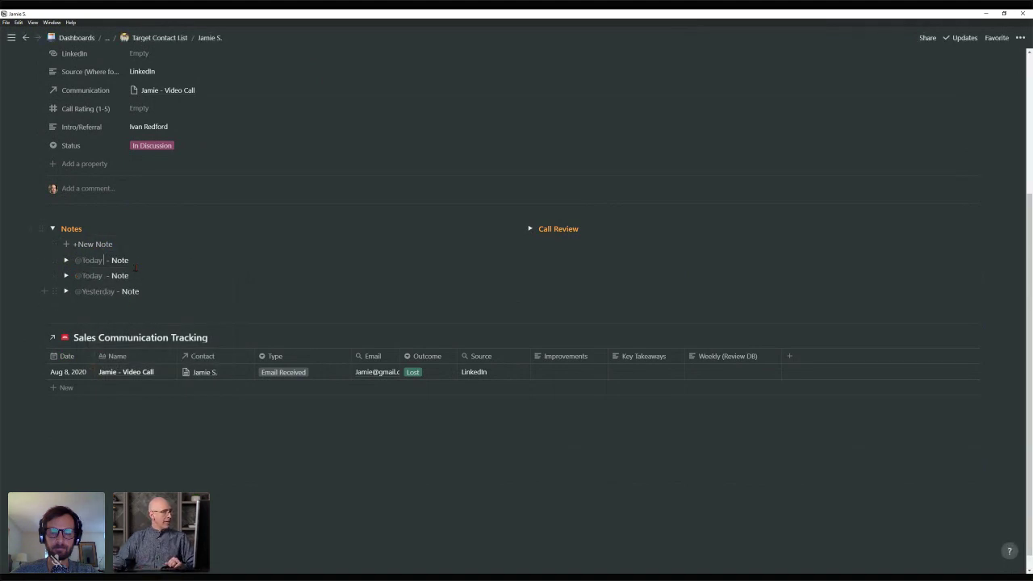
pyautogui.click(91, 244)
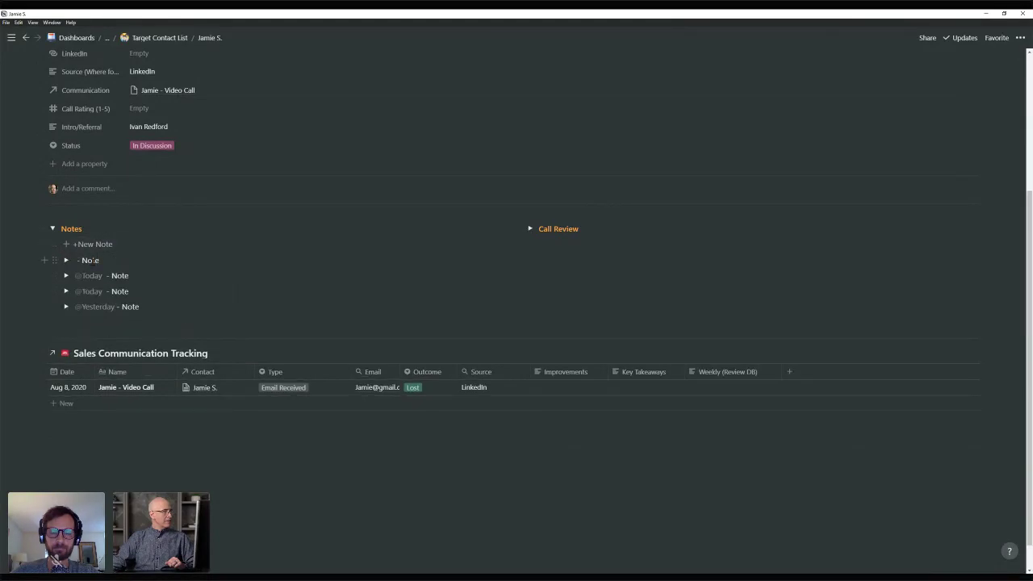
pyautogui.write('@')
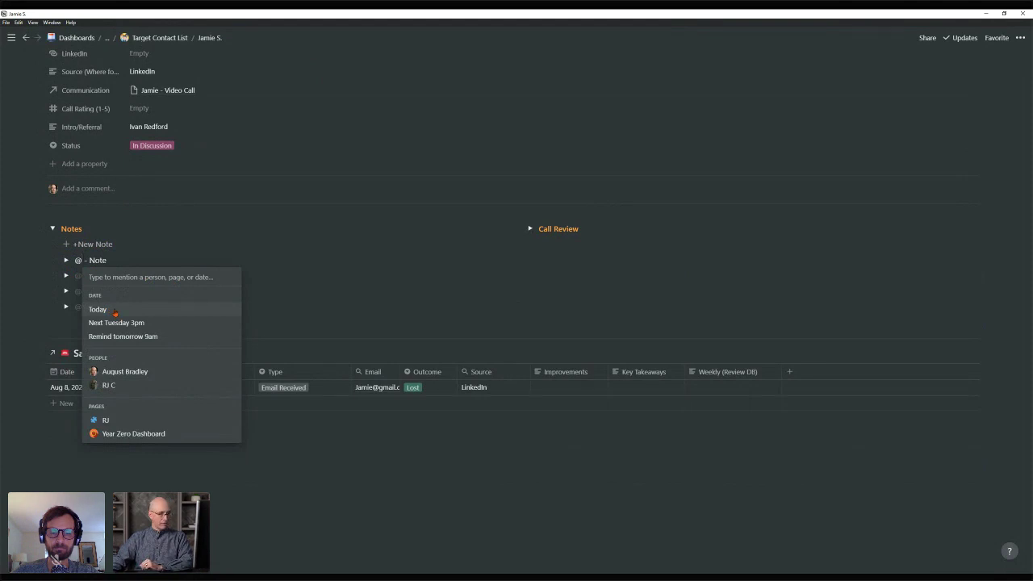
pyautogui.click(97, 309)
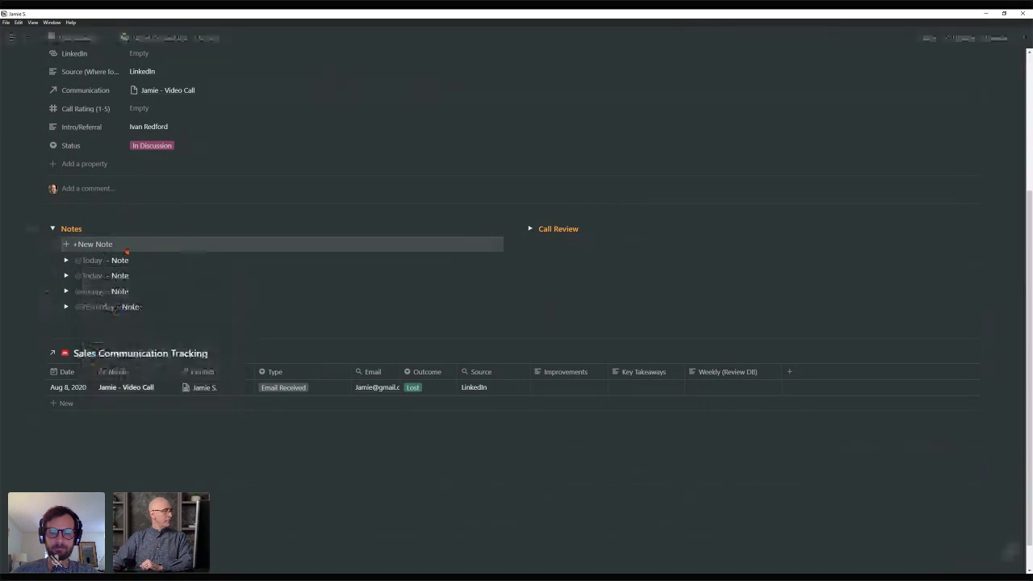
# Expand and collapse the dated note entries to examine their contents, ending with the Yesterday note.
pyautogui.click(67, 260)
pyautogui.scroll(-1, 105, 250)
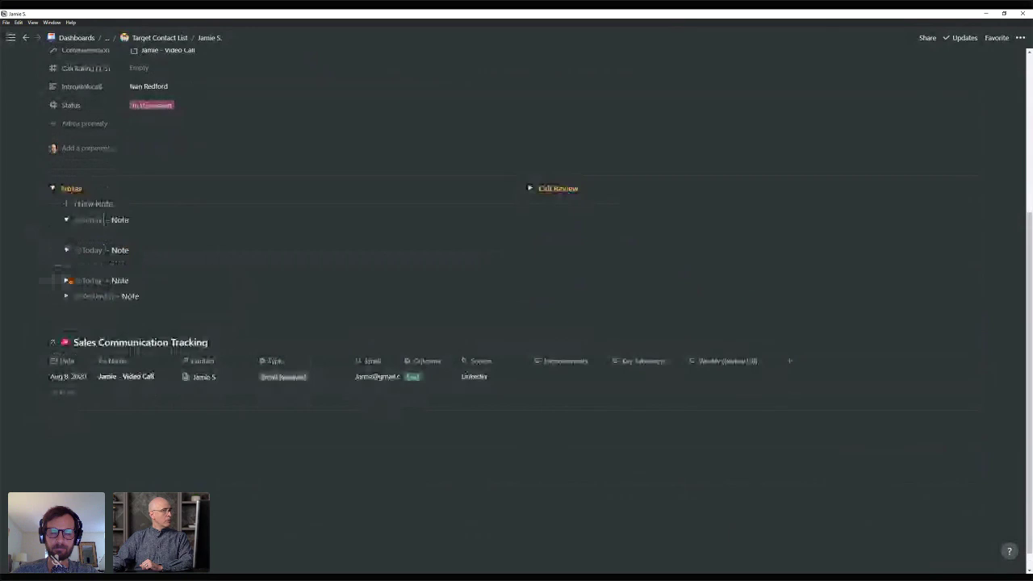
pyautogui.click(67, 280)
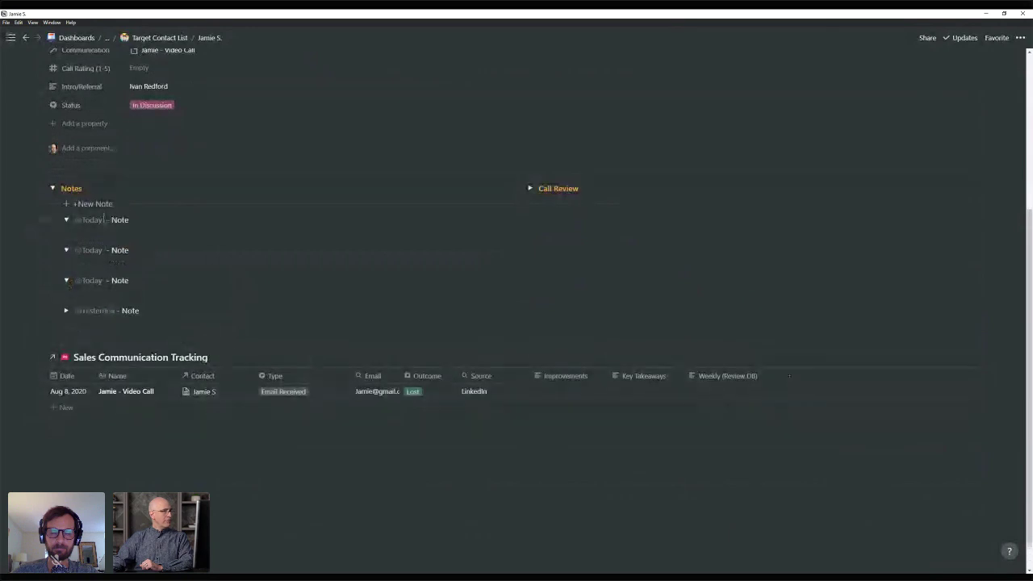
pyautogui.moveTo(8, 227)
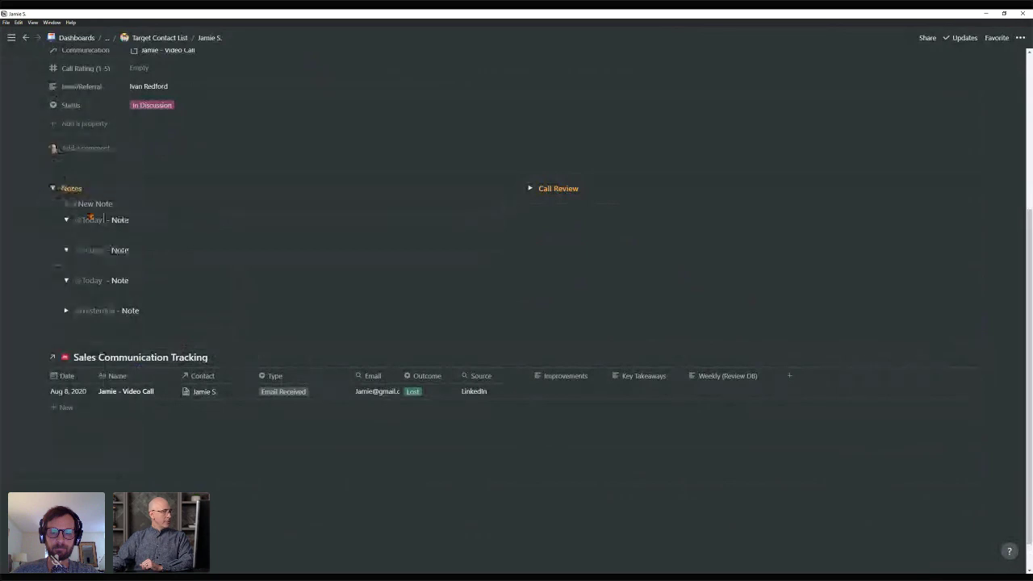
pyautogui.click(66, 219)
pyautogui.click(67, 235)
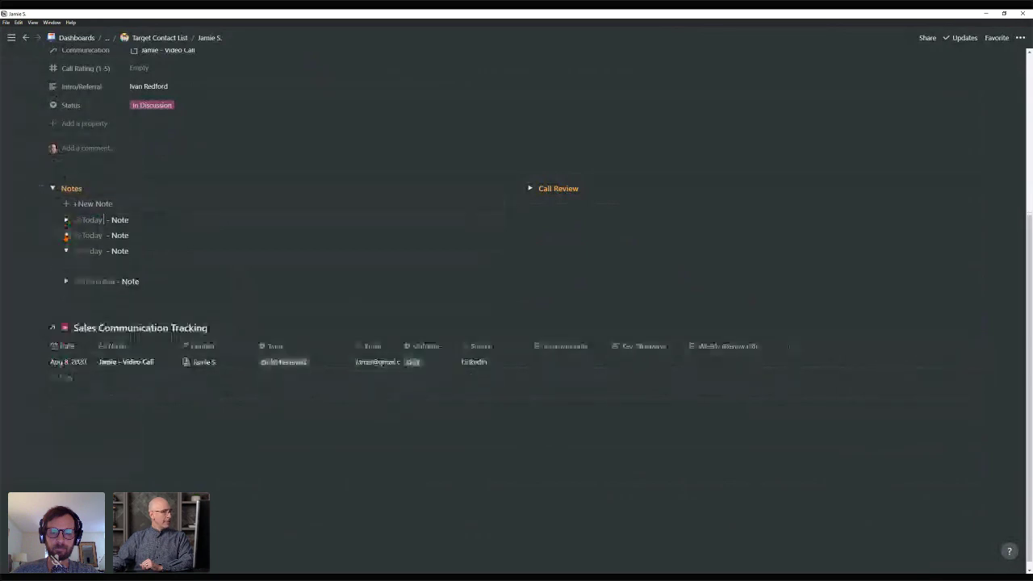
pyautogui.click(67, 250)
pyautogui.click(67, 266)
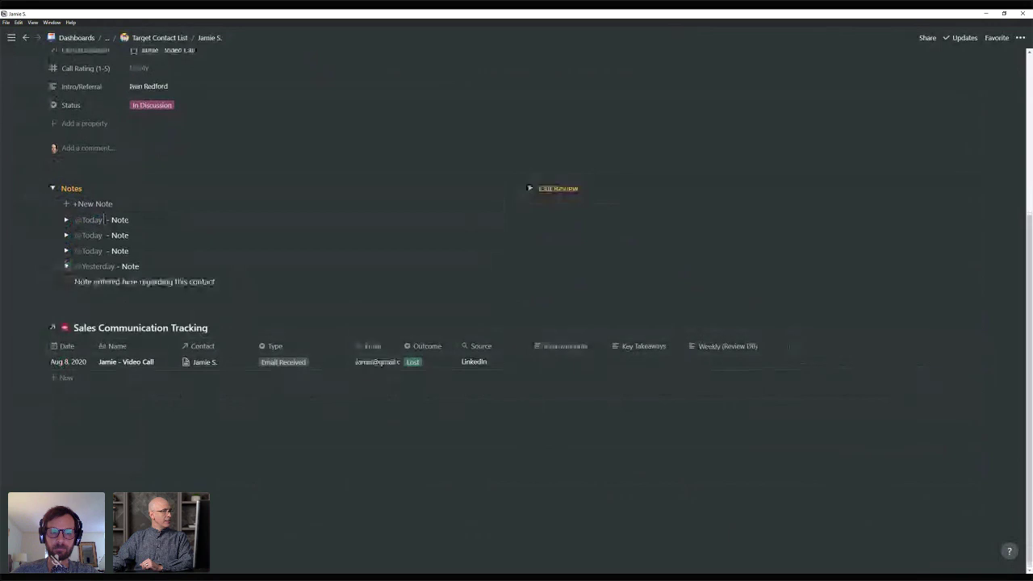
# Add another undated note entry with the New Note template, check its empty body, and collapse the Notes section.
pyautogui.click(88, 205)
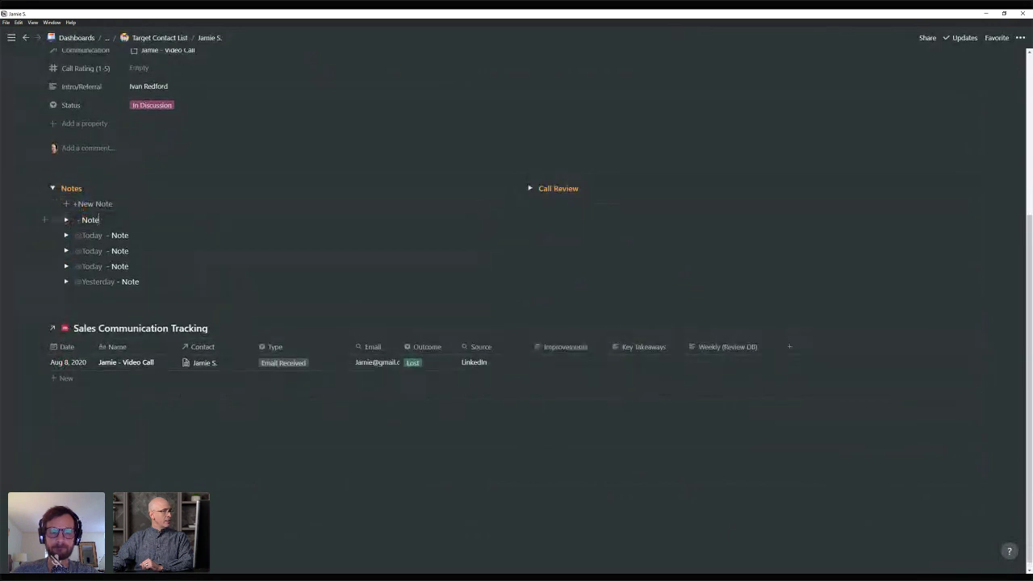
pyautogui.click(66, 220)
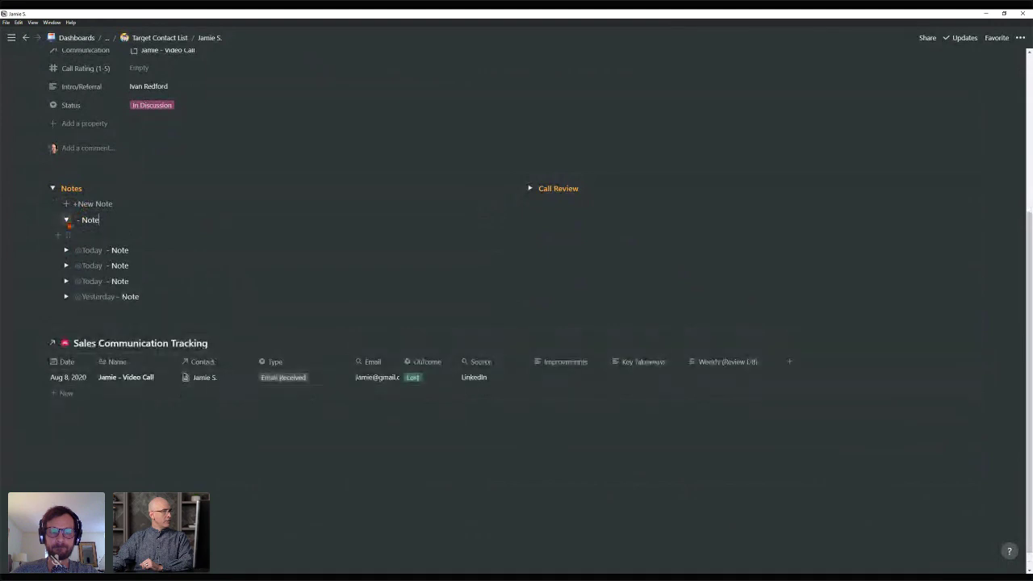
pyautogui.click(67, 219)
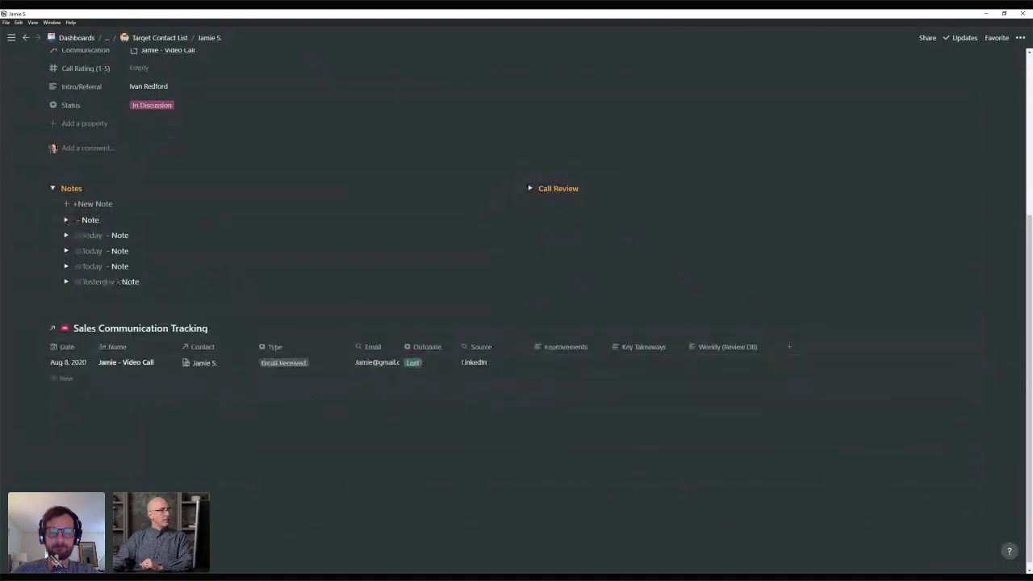
pyautogui.click(52, 188)
# Expand the contact page's Call Review section, examine its review questions and Key Learnings list, and collapse it.
pyautogui.scroll(3, 191, 211)
pyautogui.scroll(-1, 298, 246)
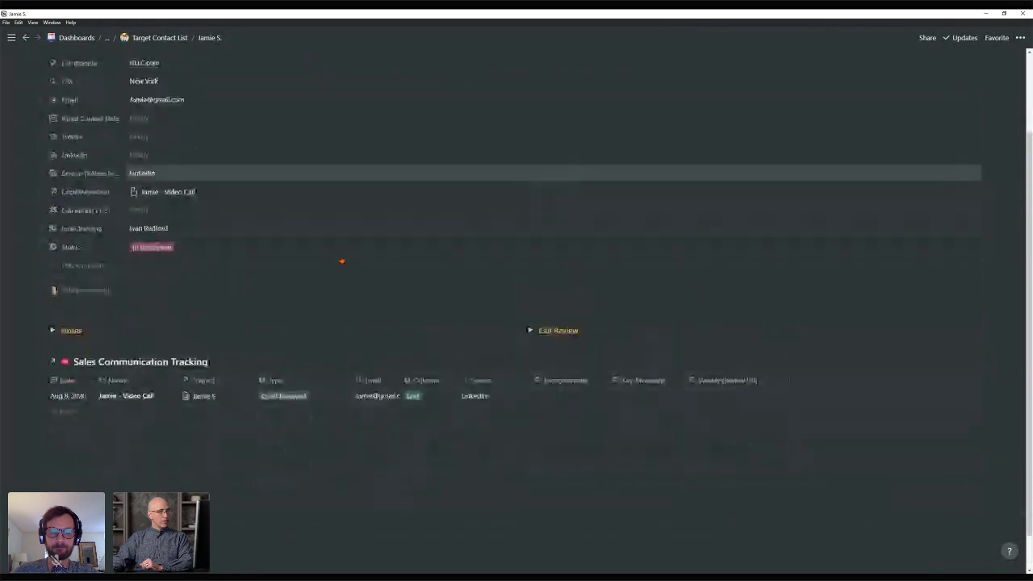
pyautogui.click(529, 330)
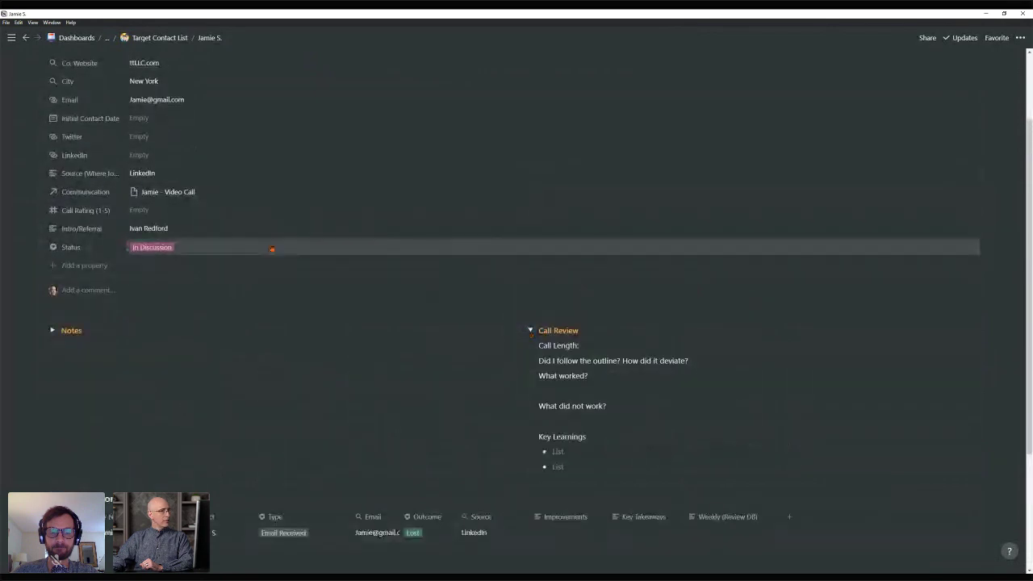
pyautogui.scroll(1, 242, 230)
pyautogui.scroll(-2, 325, 226)
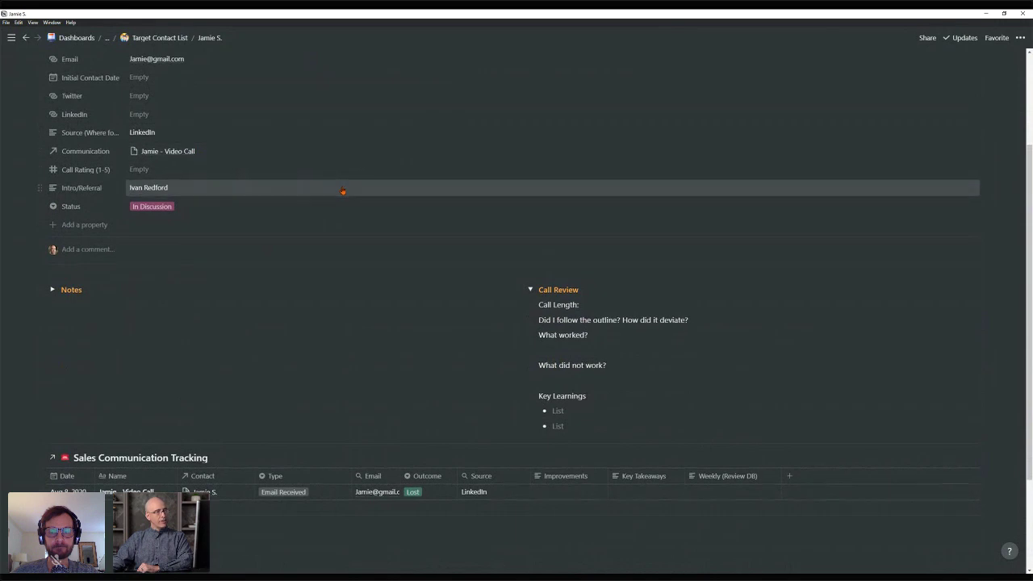
pyautogui.scroll(-1, 341, 194)
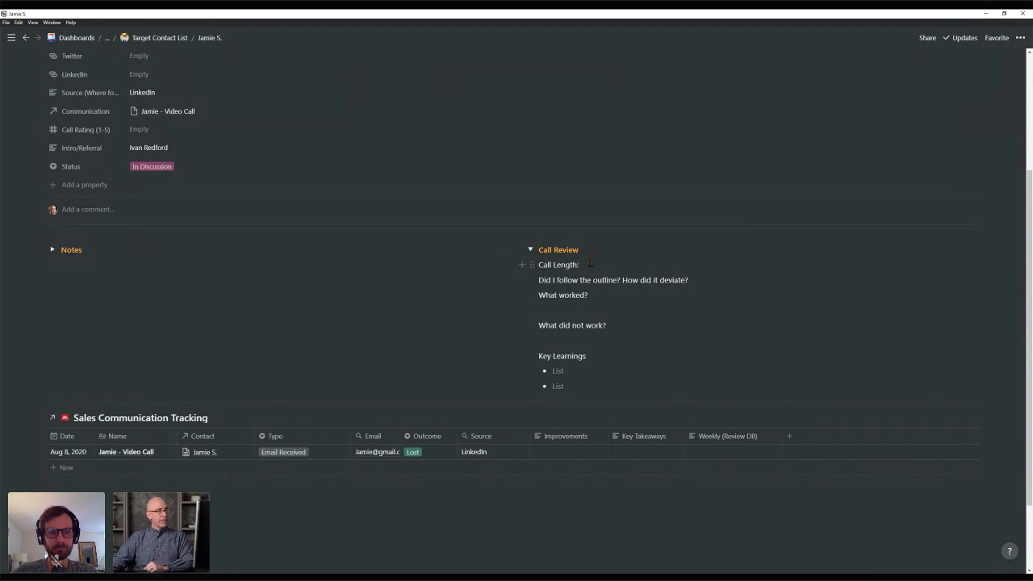
pyautogui.click(590, 263)
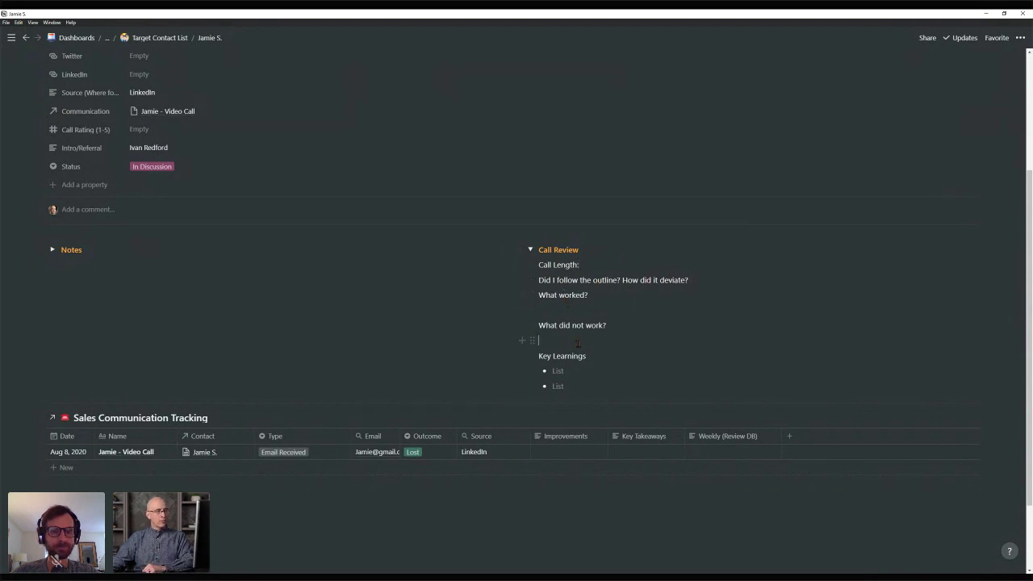
pyautogui.click(531, 249)
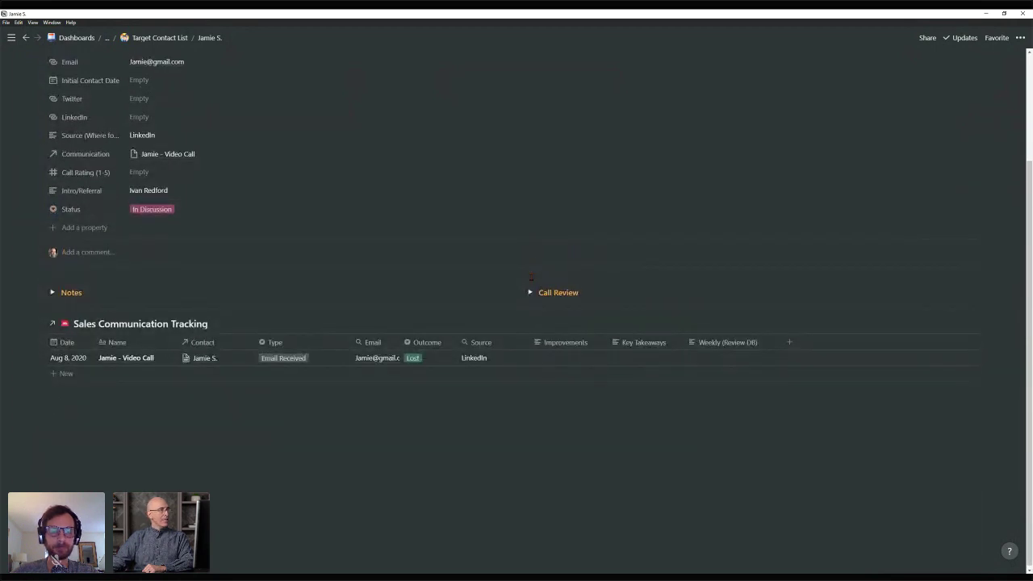
pyautogui.scroll(2, 322, 270)
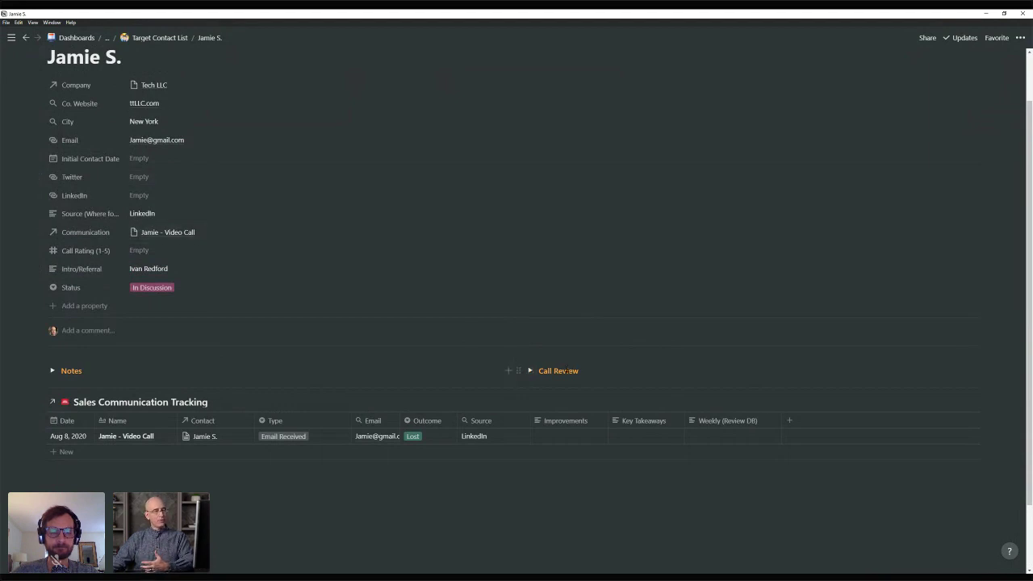
pyautogui.click(530, 373)
pyautogui.click(533, 374)
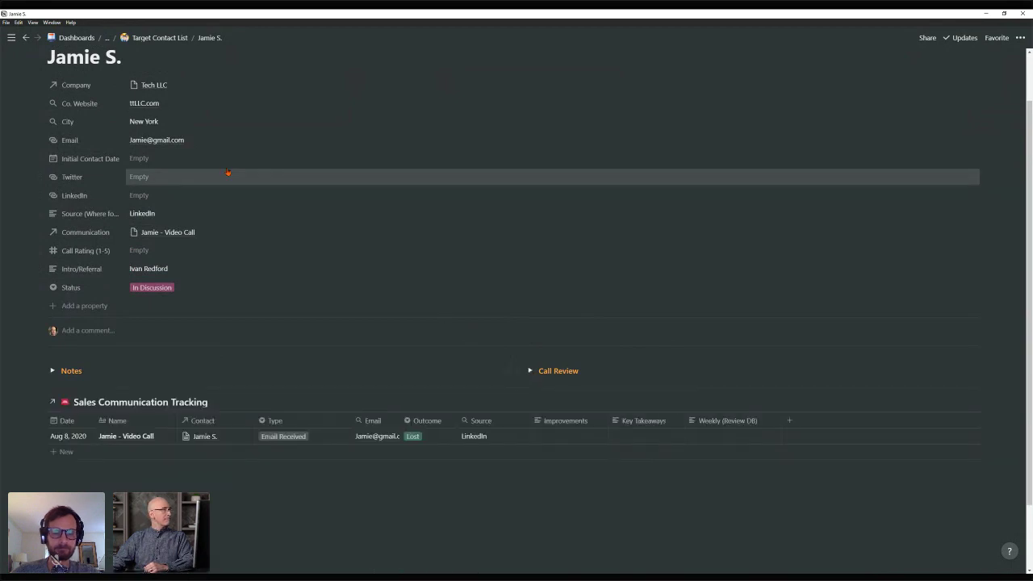
# Return to the Sales & Marketing dashboard through the Target Contact List and expand the Status Board.
pyautogui.scroll(2, 173, 127)
pyautogui.click(159, 44)
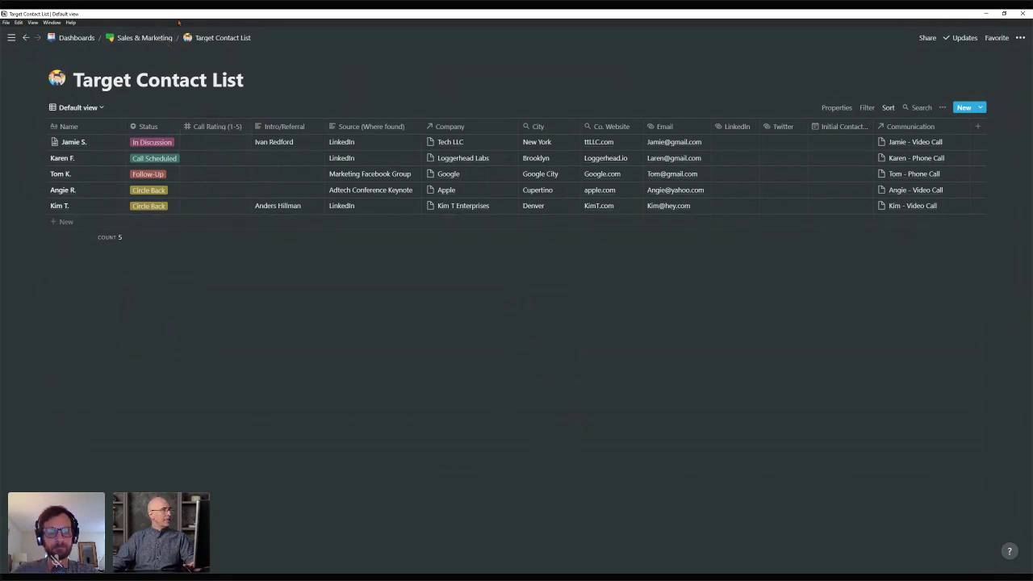
pyautogui.click(141, 37)
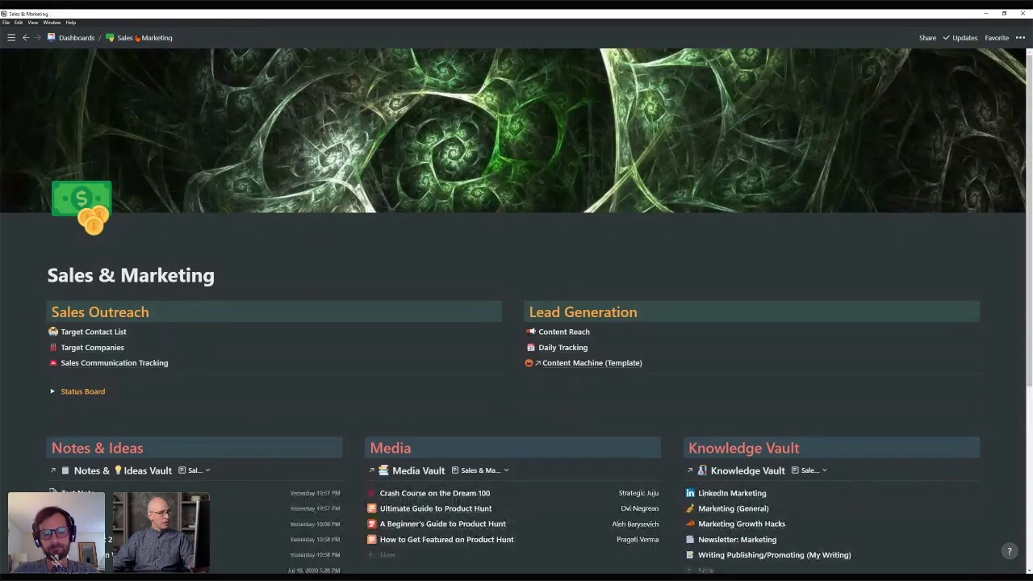
pyautogui.scroll(-1, 112, 264)
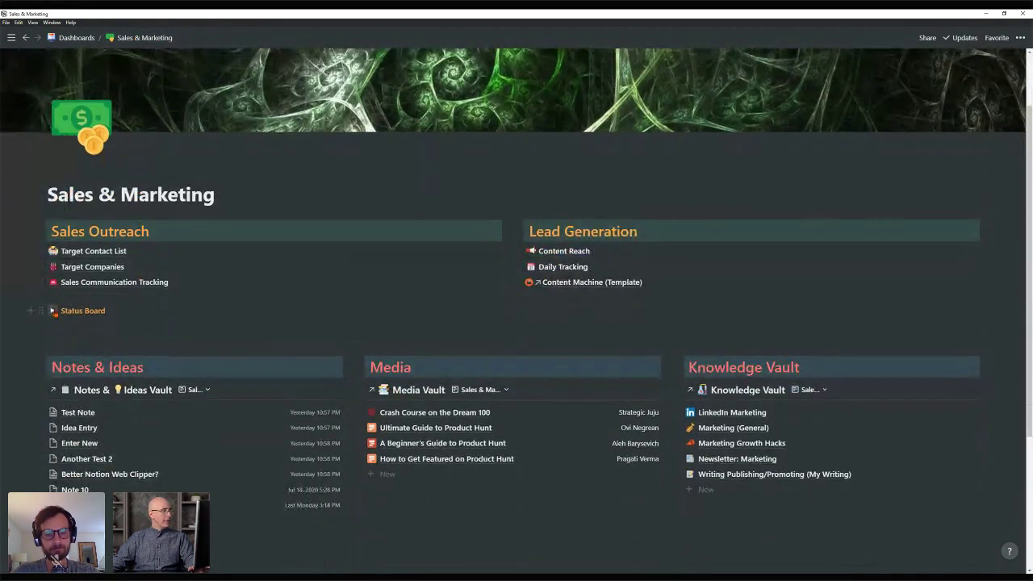
pyautogui.click(52, 311)
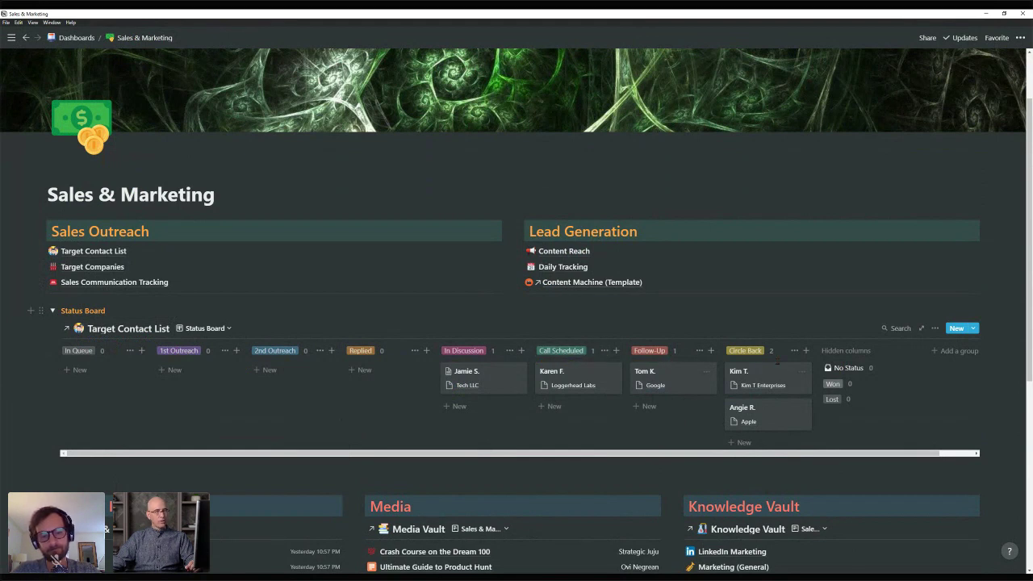
# Move the Apple contact to Call Scheduled, the Tech LLC contact to Replied and the Loggerhead Labs contact to 2nd Outreach, and collapse the Status Board.
pyautogui.moveTo(741, 409); pyautogui.dragTo(566, 413)
pyautogui.moveTo(484, 376); pyautogui.dragTo(388, 376)
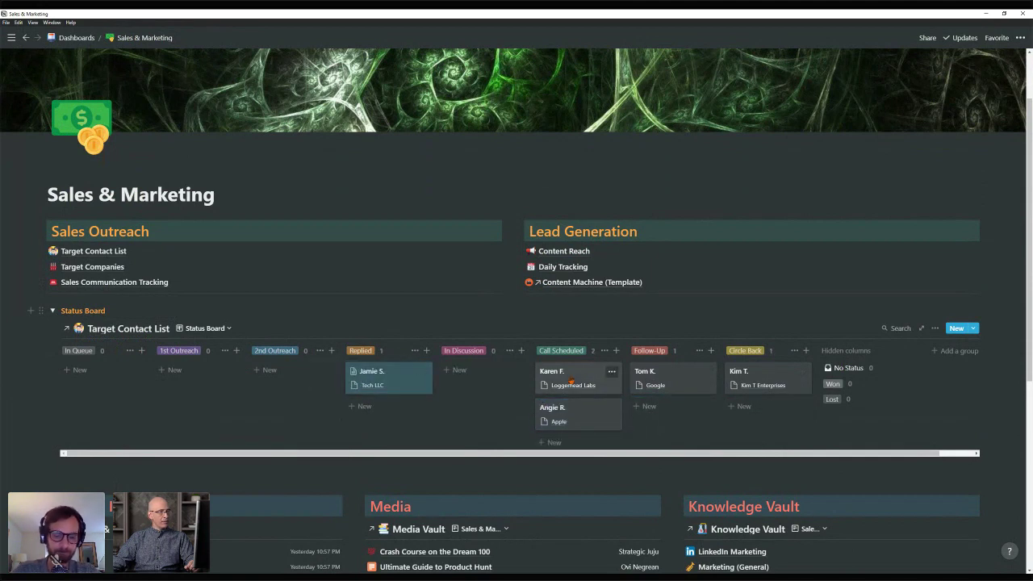
pyautogui.moveTo(571, 382); pyautogui.dragTo(343, 374)
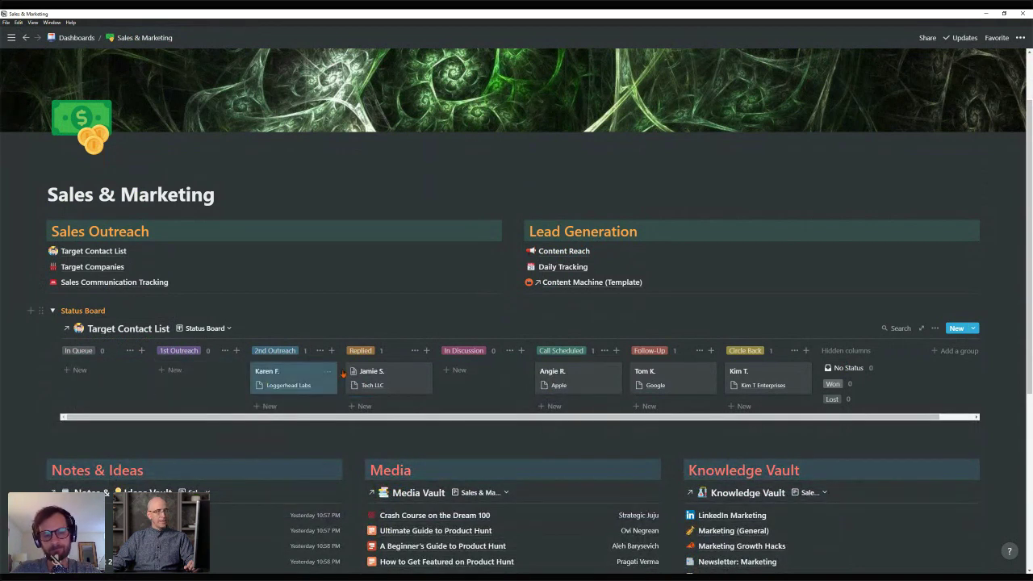
pyautogui.click(52, 311)
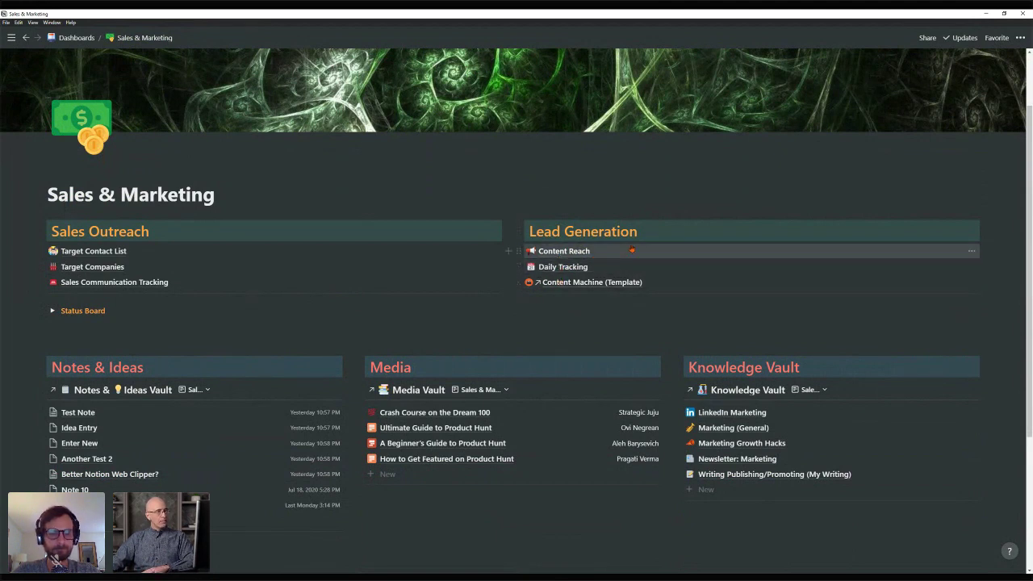
# Open the Content Reach database, enlarge the display, and widen the Est. Avg. Comments/Replies column to fit its full name.
pyautogui.click(557, 251)
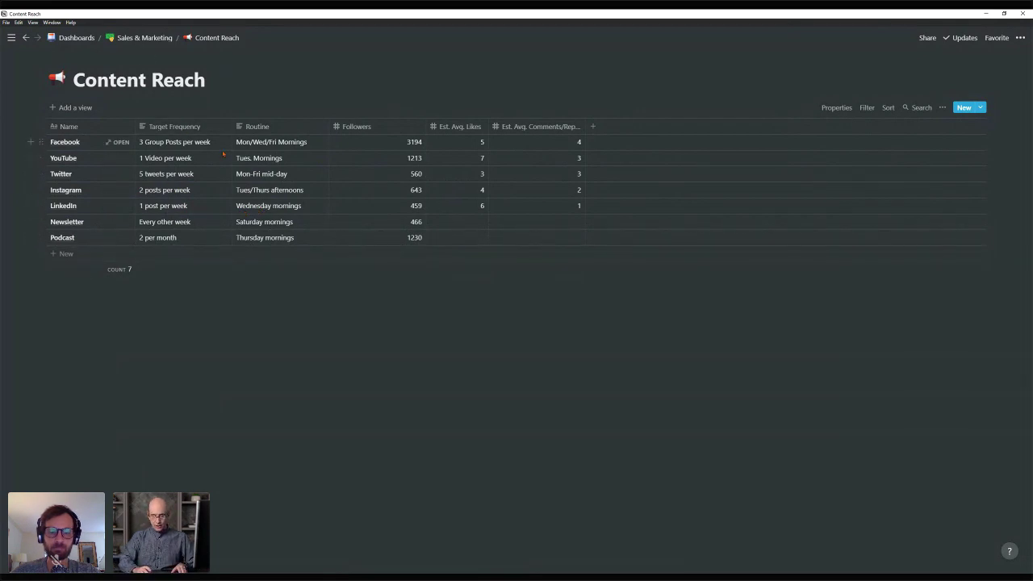
pyautogui.hotkey('ctrl', '+')
pyautogui.hotkey('ctrl', '+')
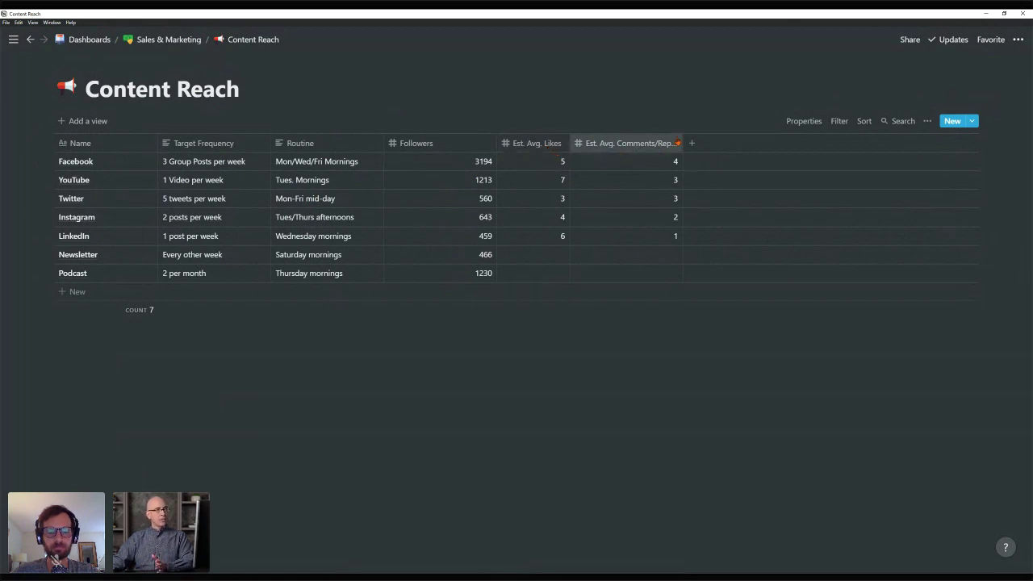
pyautogui.moveTo(683, 142)
pyautogui.mouseDown()
pyautogui.moveTo(707, 142)
pyautogui.moveTo(699, 138)
pyautogui.mouseUp()
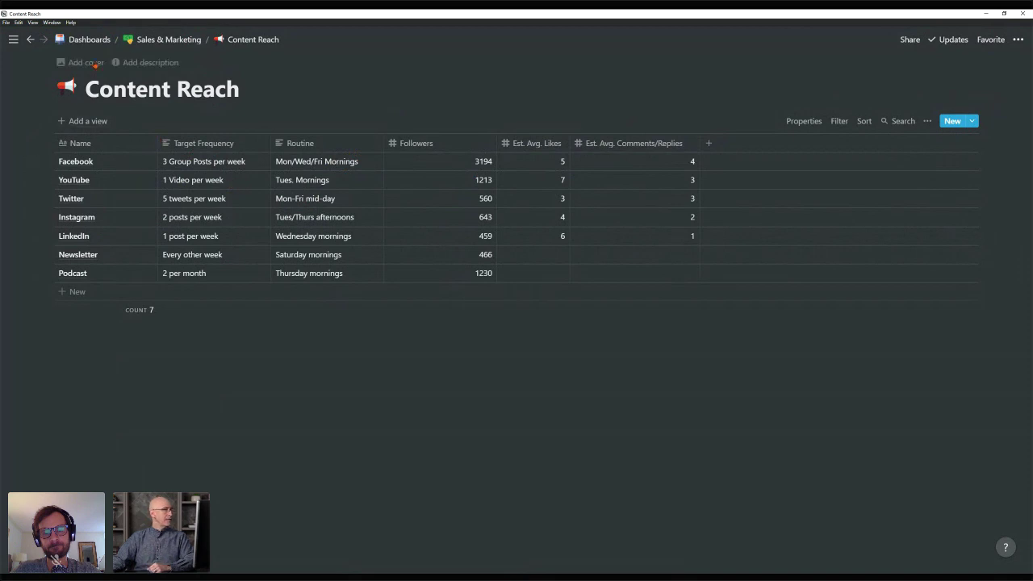
# Open the dashboard's Daily Tracking database, check FB Groups for Aug 5 and Aug 11, and uncheck YouTube for Aug 11.
pyautogui.click(168, 39)
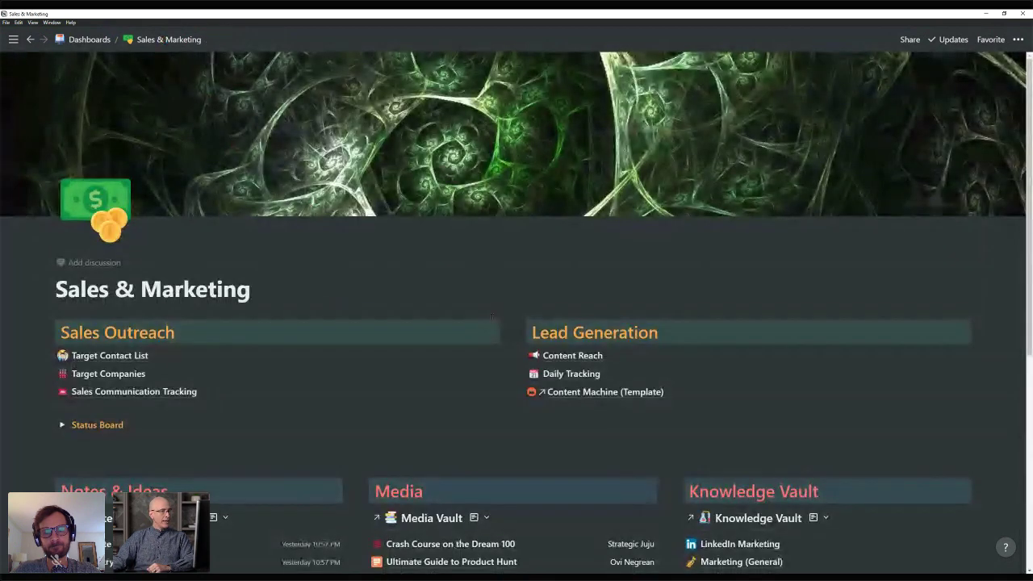
pyautogui.click(570, 374)
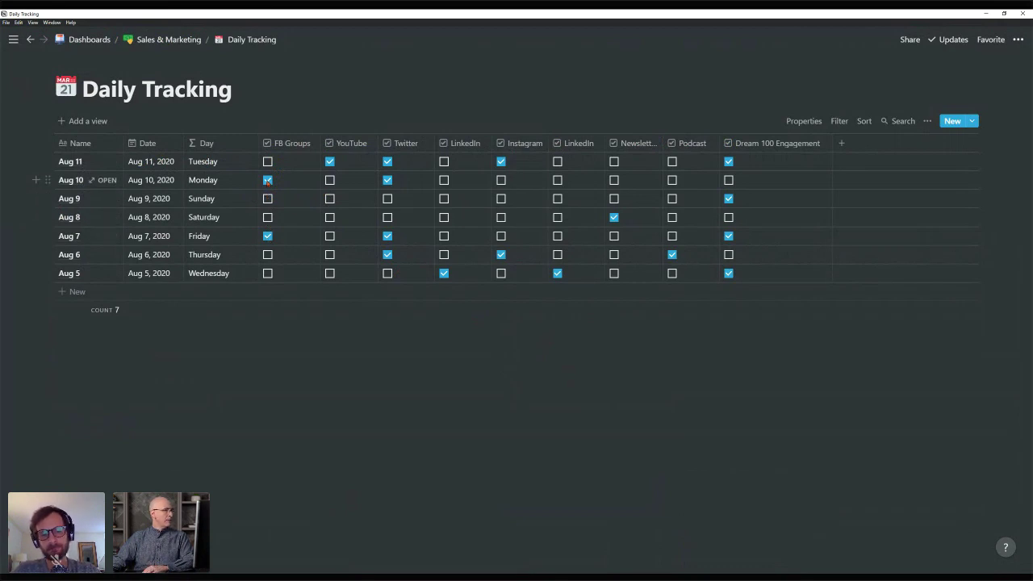
pyautogui.click(267, 273)
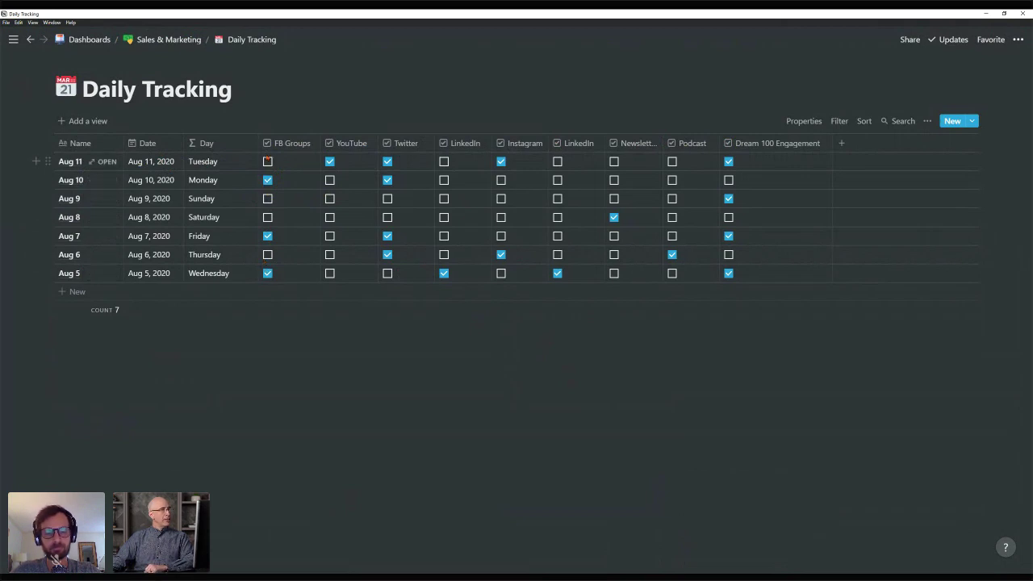
pyautogui.click(268, 163)
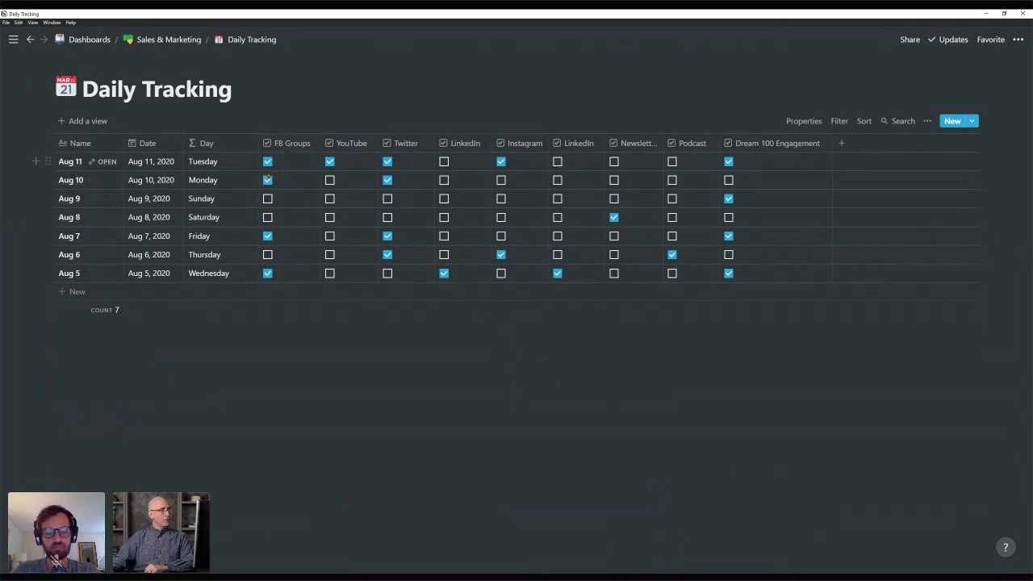
pyautogui.click(330, 162)
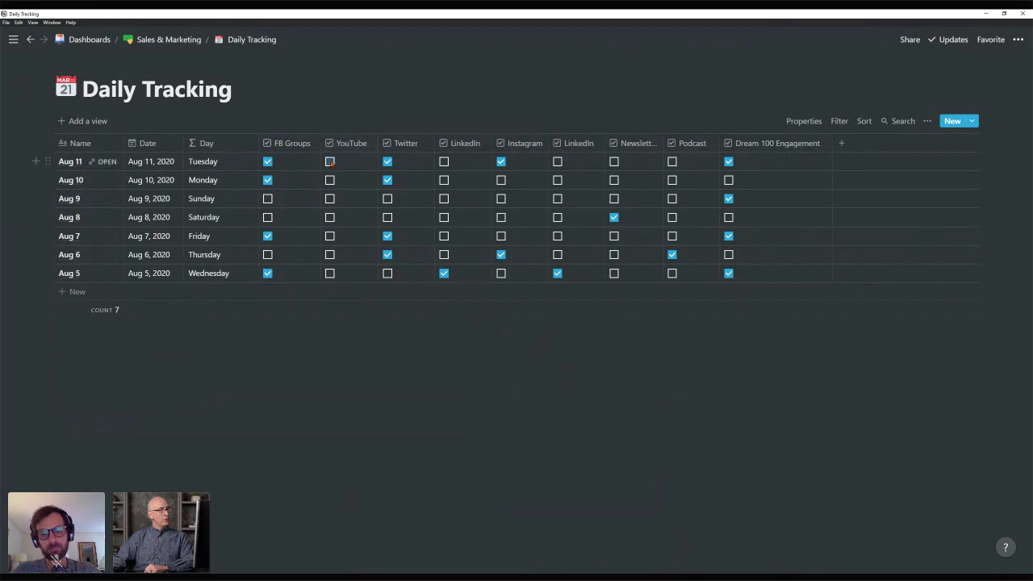
# Check YouTube, the first LinkedIn column and Newsletter for Aug 11 in Daily Tracking.
pyautogui.click(330, 162)
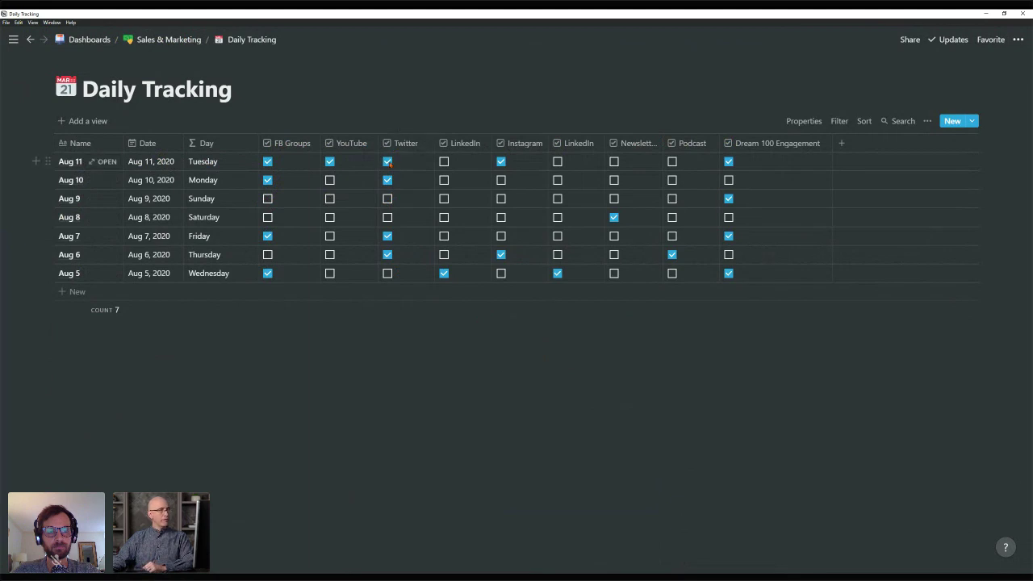
pyautogui.click(443, 162)
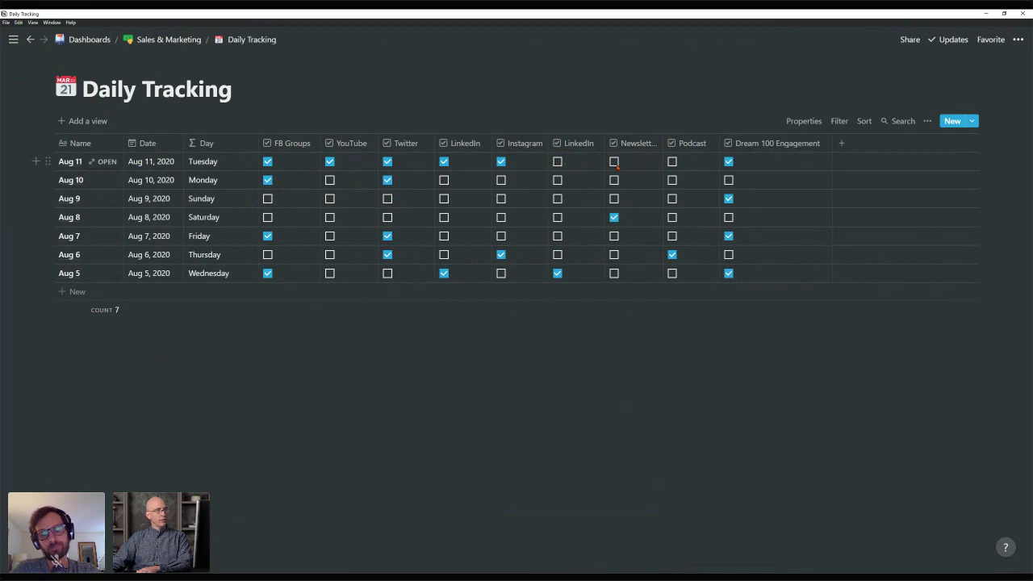
# Revisit the Content Reach database through the Sales & Marketing dashboard and return to the dashboard.
pyautogui.click(190, 40)
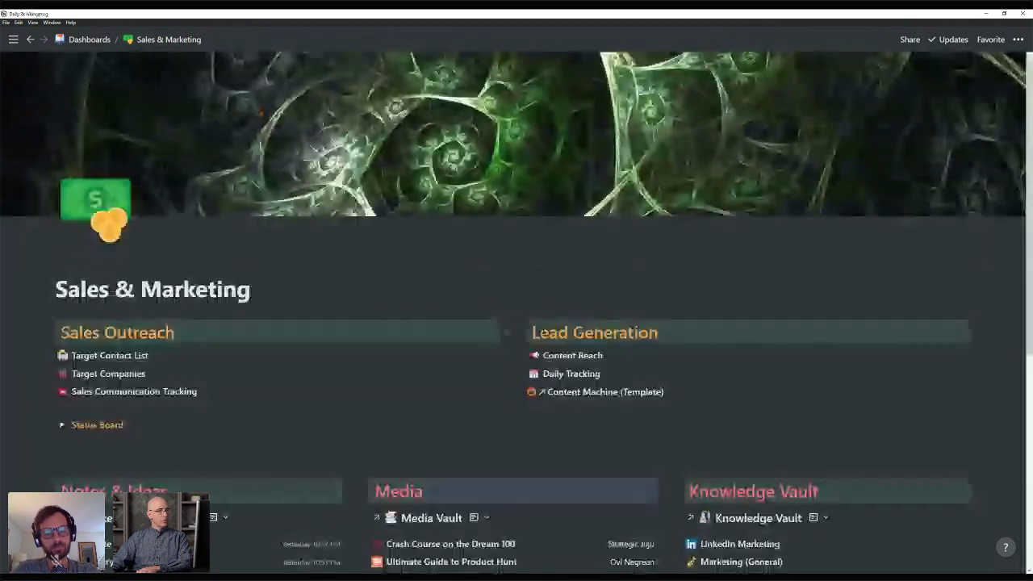
pyautogui.click(569, 355)
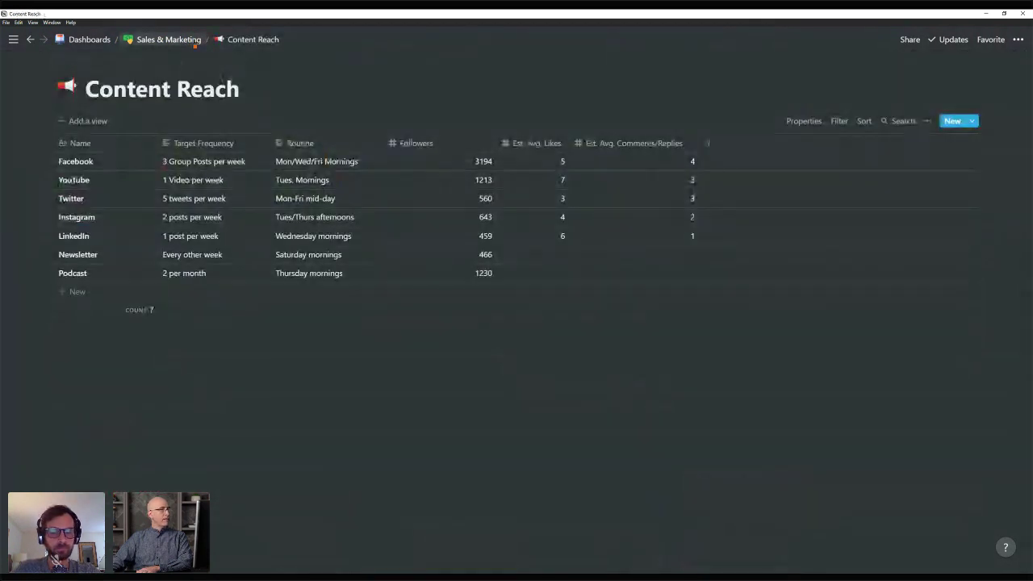
pyautogui.click(174, 39)
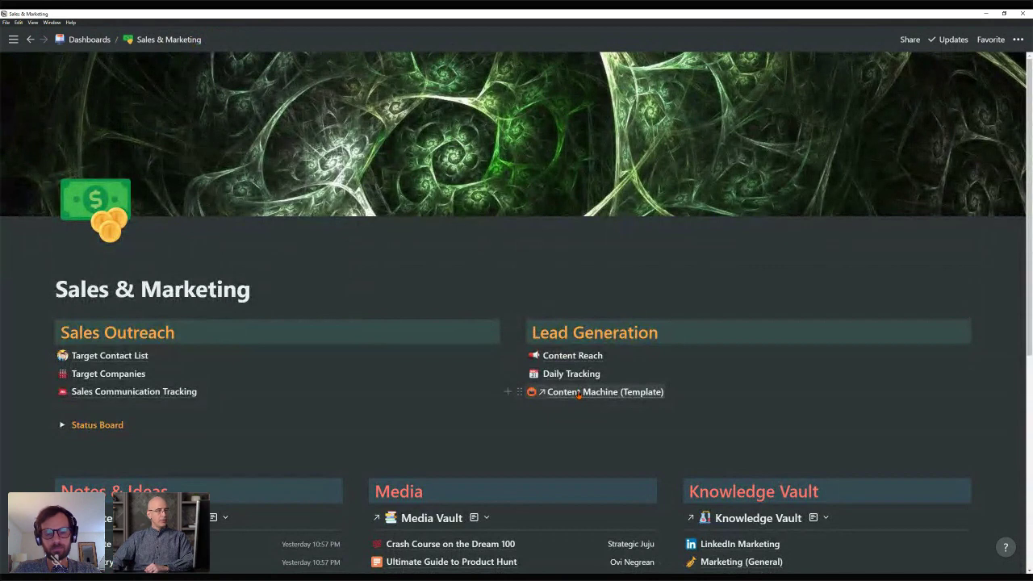
# Open Content Machine (Template), expand the Production Pipeline, and examine its board, Next Action Calendar and Publishing Calendar.
pyautogui.click(579, 393)
pyautogui.scroll(-3, 509, 288)
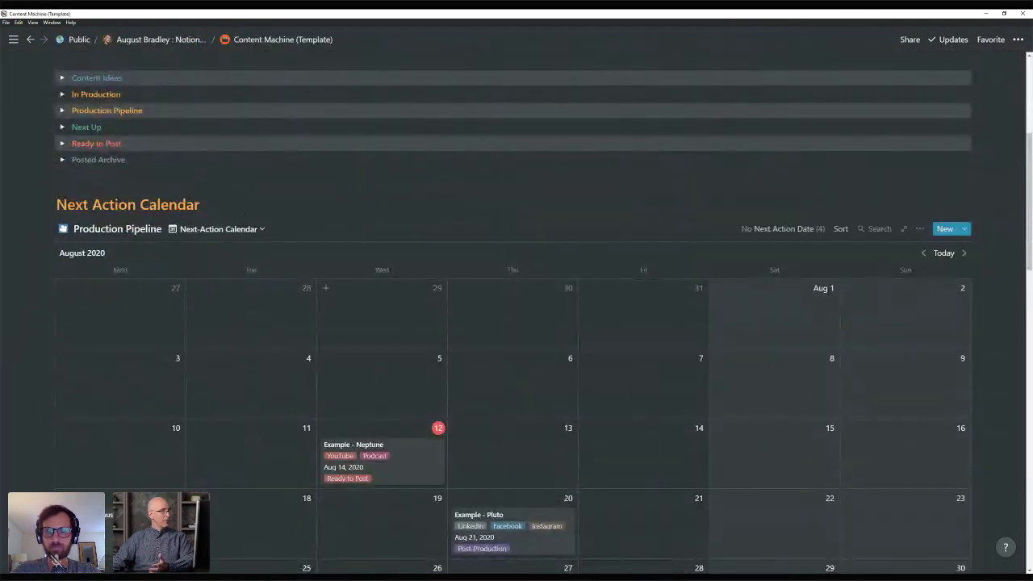
pyautogui.click(67, 115)
pyautogui.scroll(-4, 366, 273)
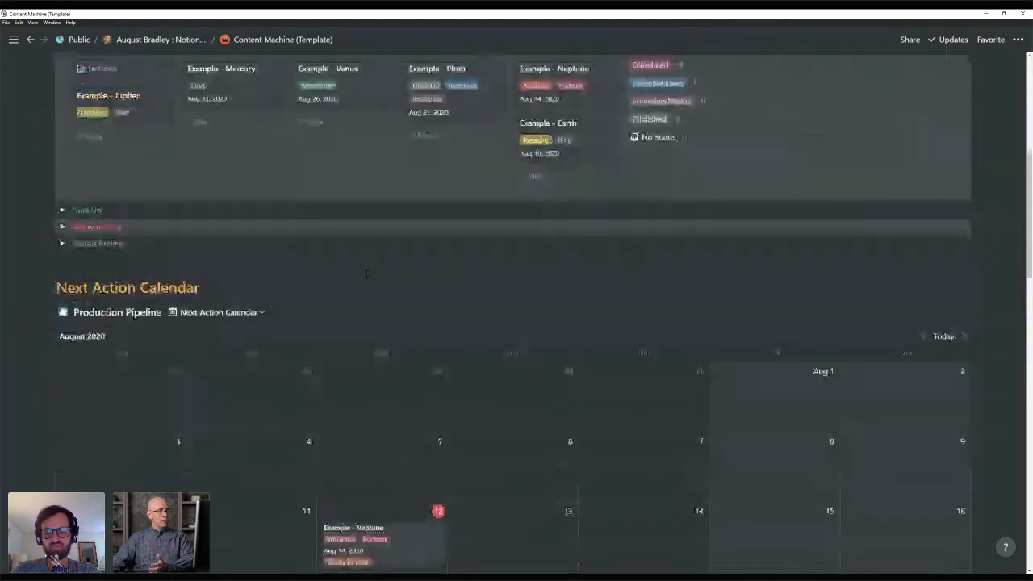
pyautogui.scroll(-4, 365, 273)
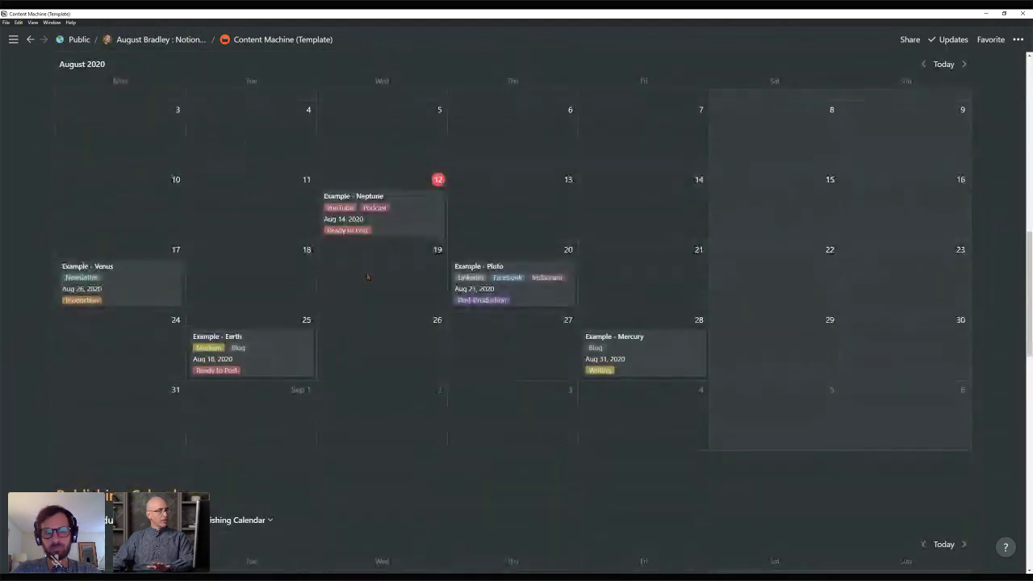
pyautogui.scroll(-2, 368, 277)
pyautogui.scroll(15, 367, 277)
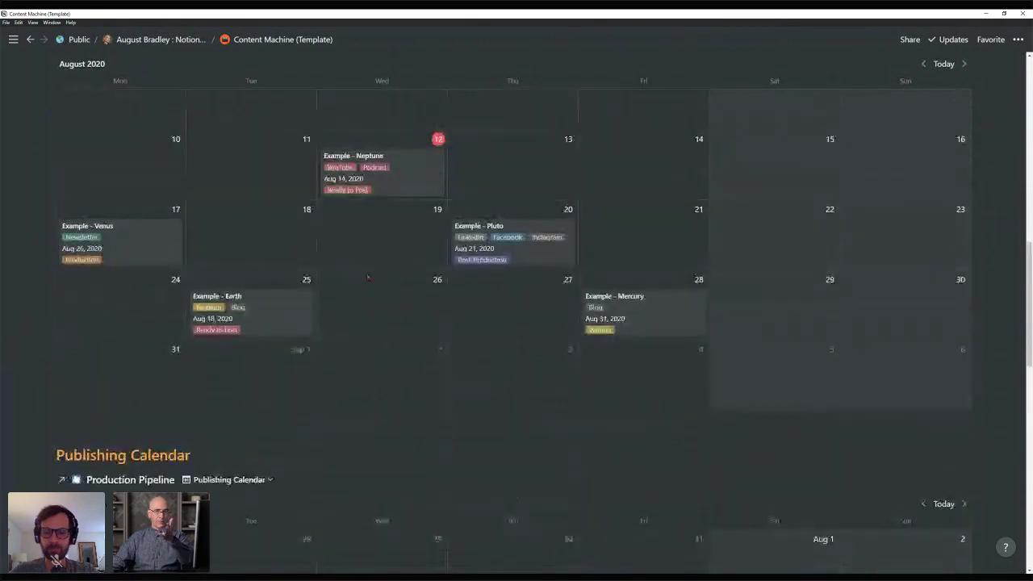
pyautogui.scroll(2, 367, 277)
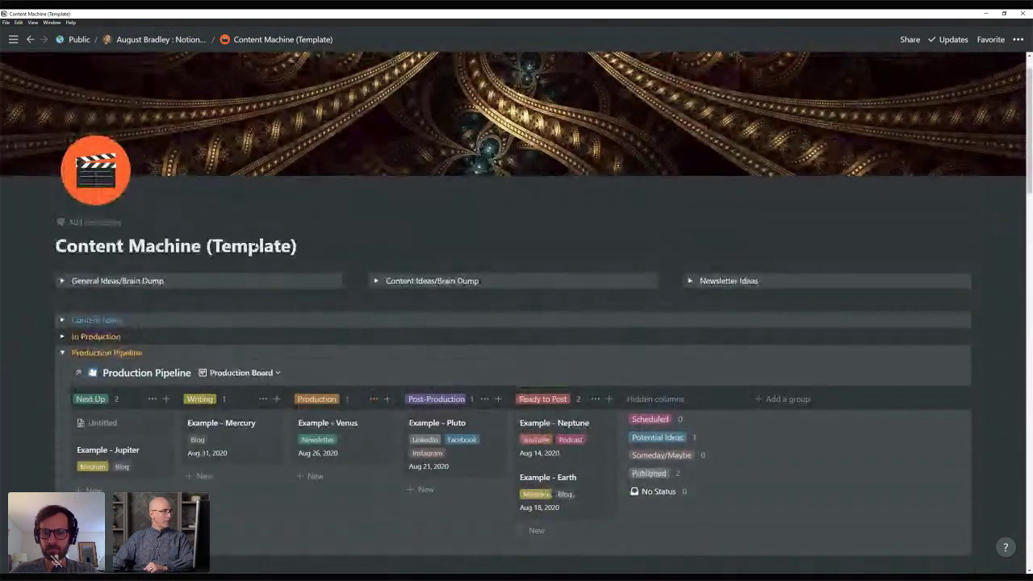
# Open the template's parent Notion Resources page and go back to the Sales & Marketing dashboard.
pyautogui.click(172, 46)
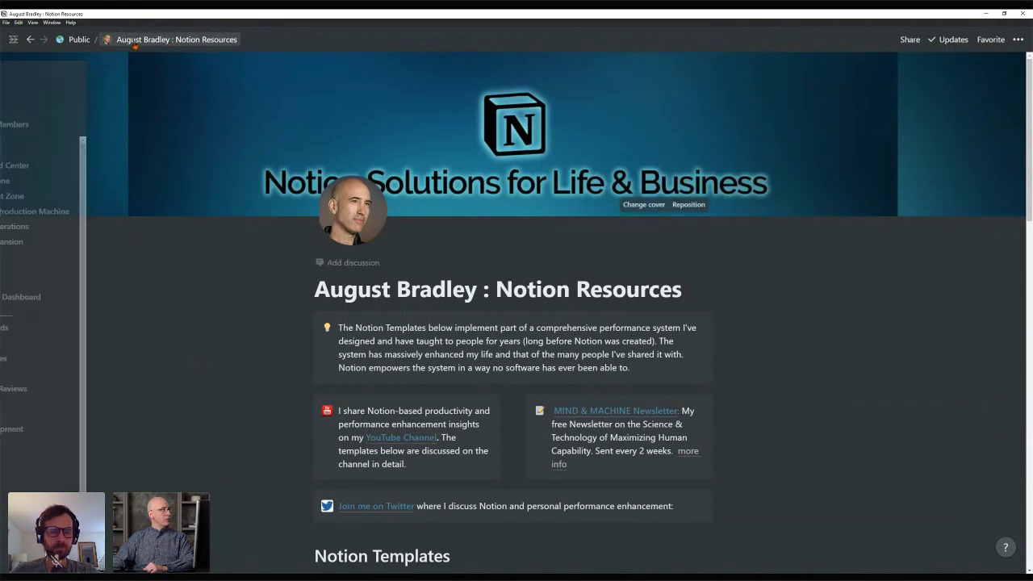
pyautogui.hotkey('ctrl', '[')
pyautogui.hotkey('ctrl', '[')
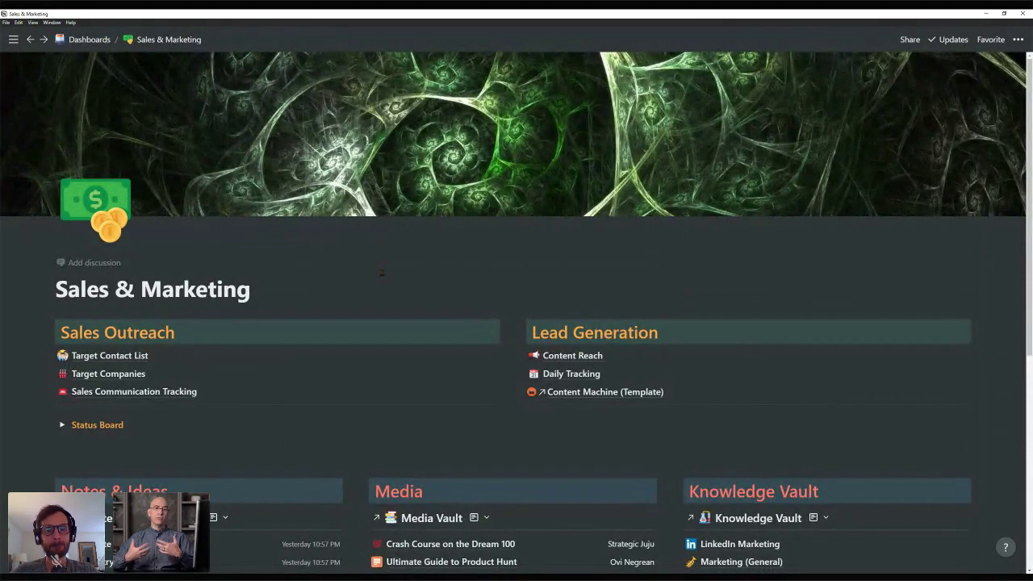
# Examine the dashboard's Lead Generation, Notes & Ideas, Media and Knowledge Vault sections.
pyautogui.scroll(-1, 628, 294)
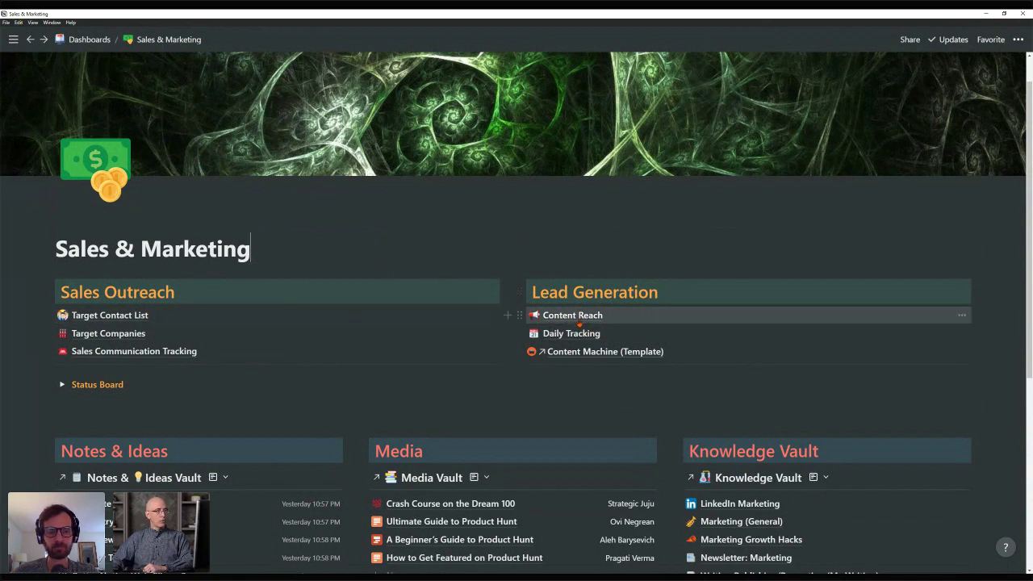
pyautogui.scroll(-3, 565, 307)
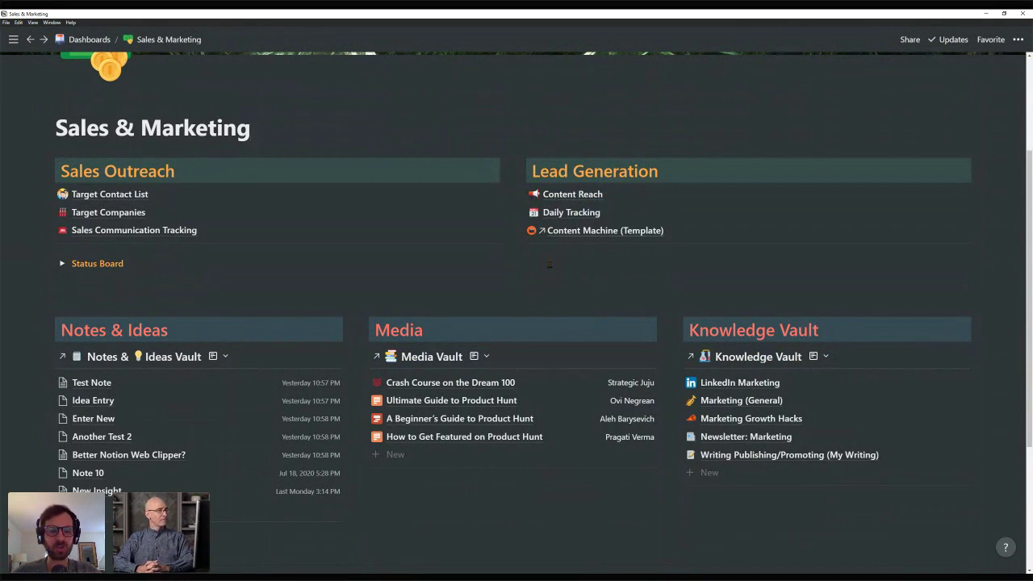
pyautogui.scroll(1, 638, 440)
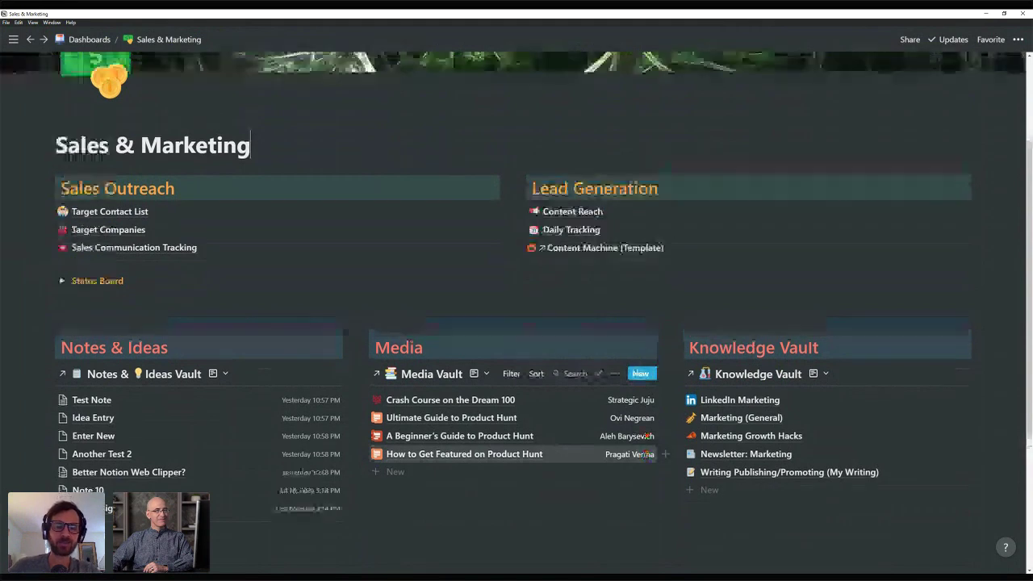
pyautogui.scroll(1, 637, 452)
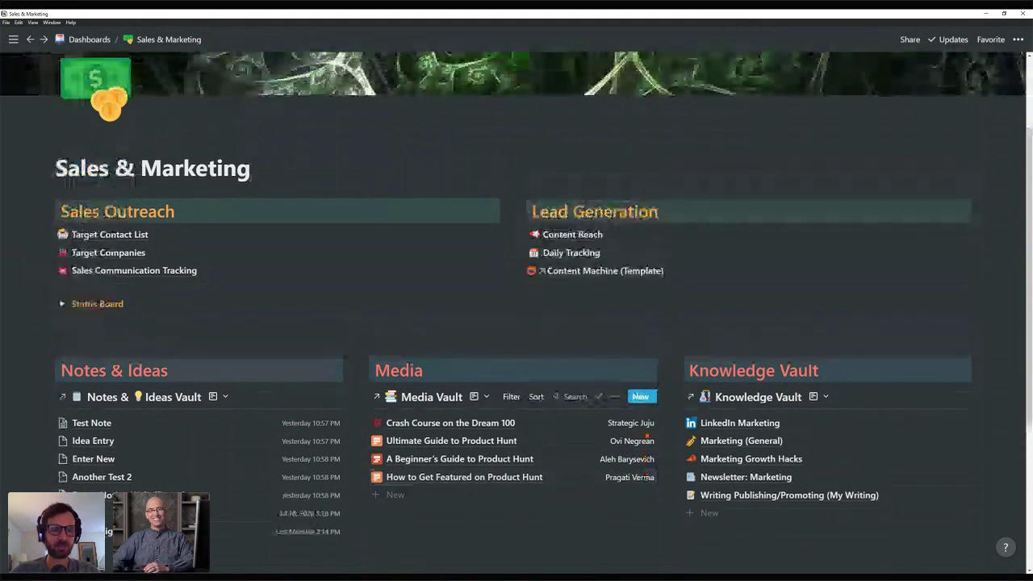
pyautogui.scroll(1, 646, 435)
pyautogui.scroll(1, 646, 436)
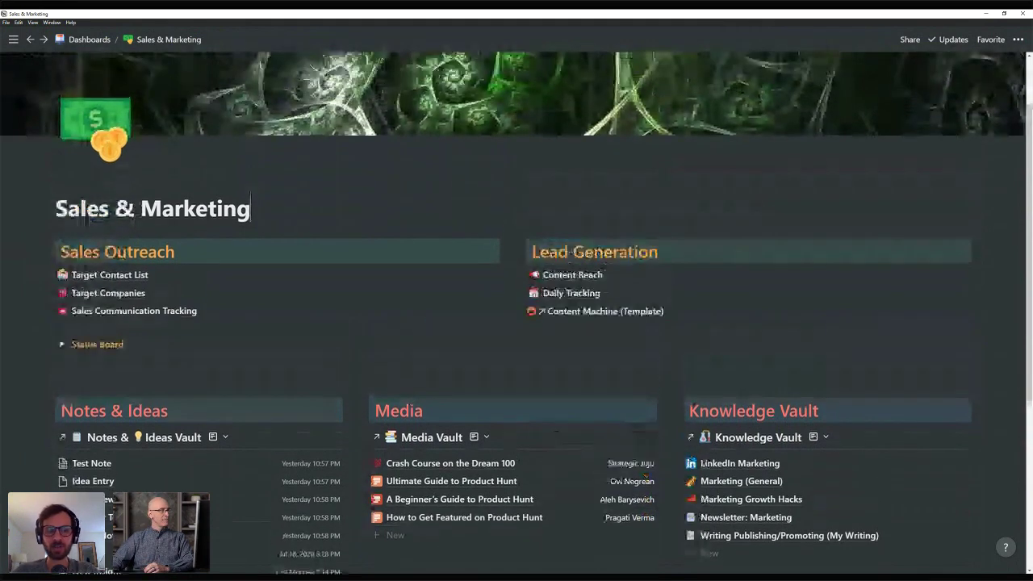
pyautogui.scroll(2, 646, 436)
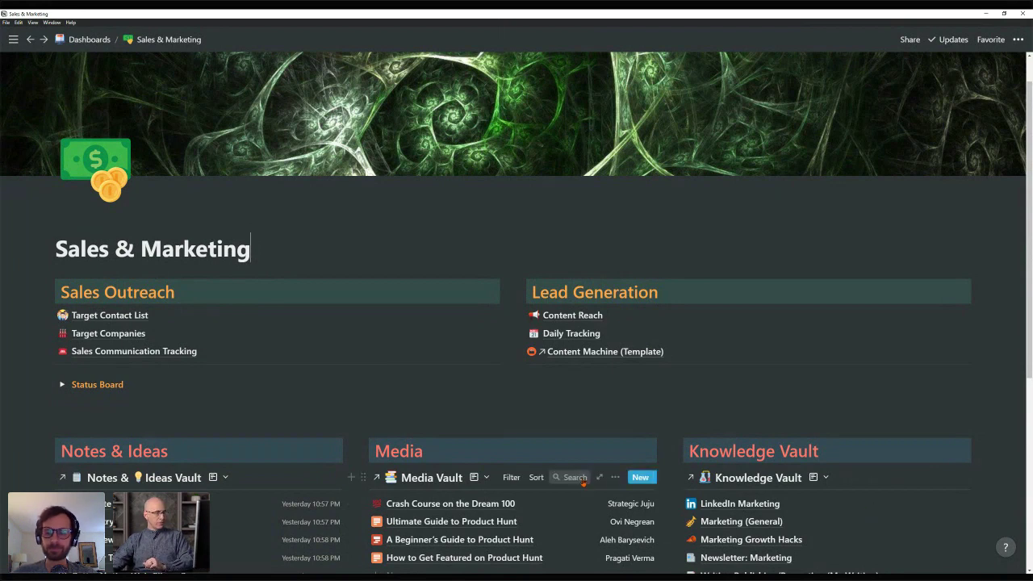
pyautogui.scroll(-1, 511, 406)
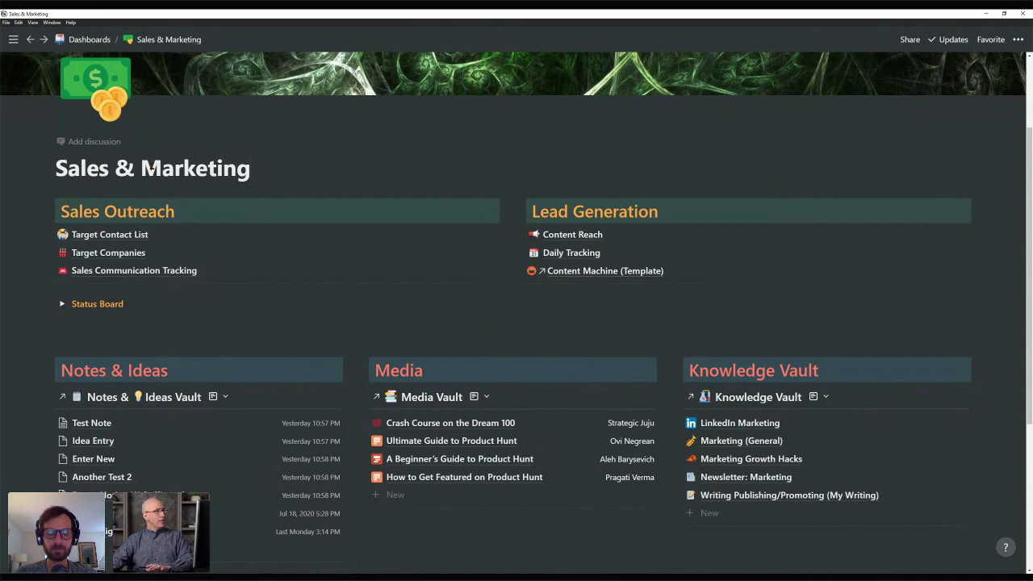
pyautogui.click(161, 168)
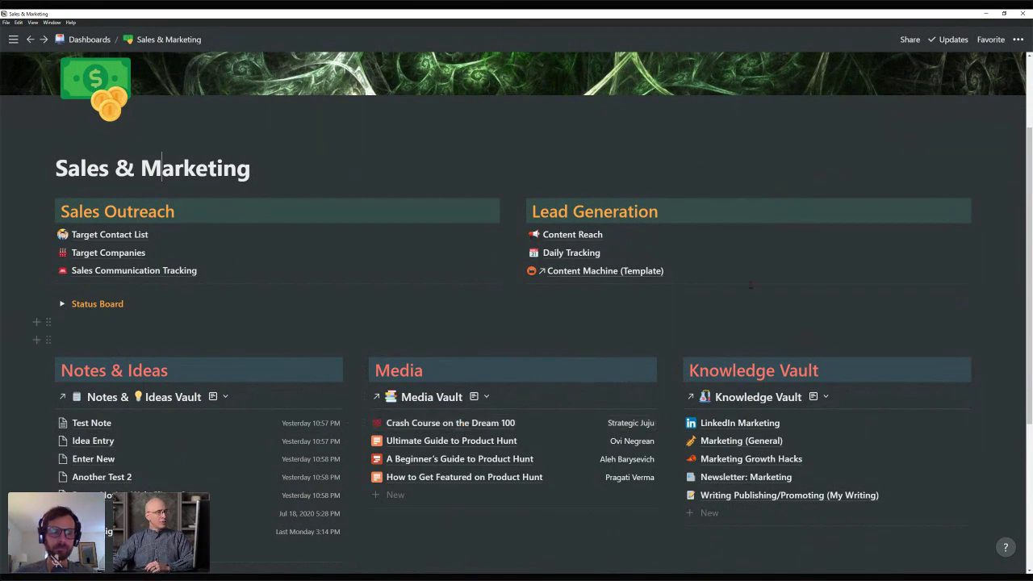
# View the Daily Tracking and Content Reach databases in turn, returning to the Sales & Marketing dashboard after each.
pyautogui.click(592, 258)
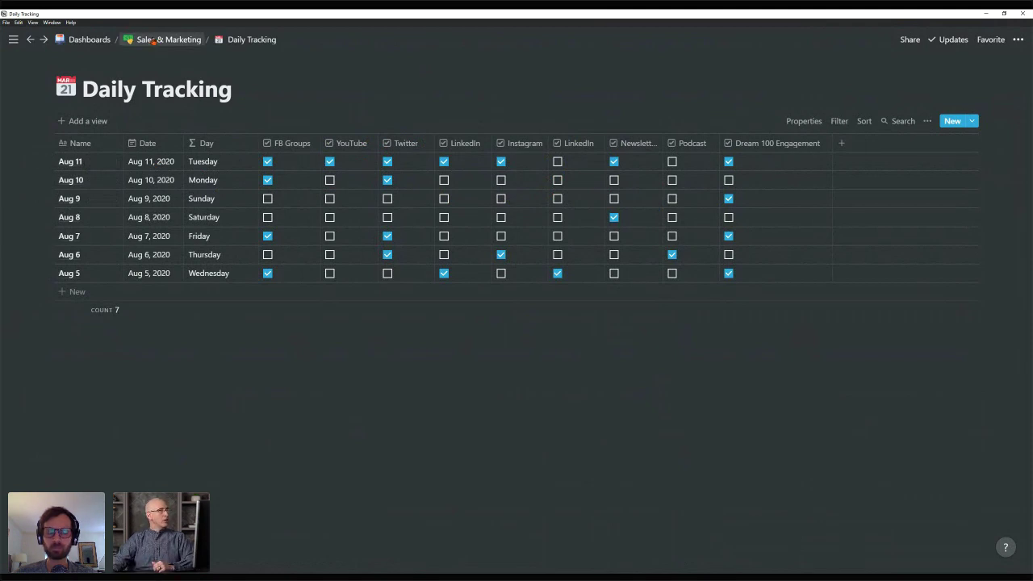
pyautogui.click(168, 39)
pyautogui.click(572, 355)
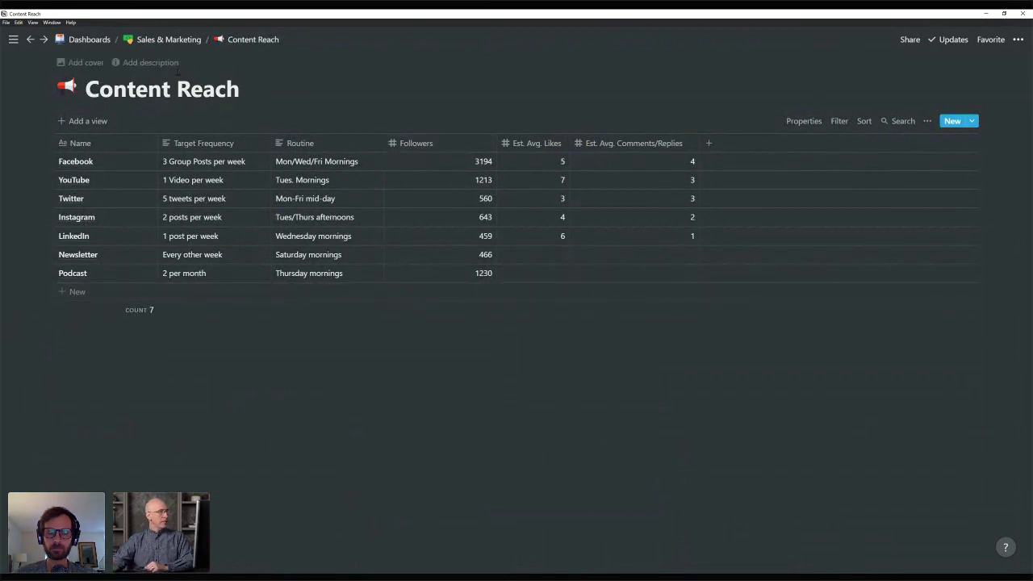
pyautogui.click(169, 40)
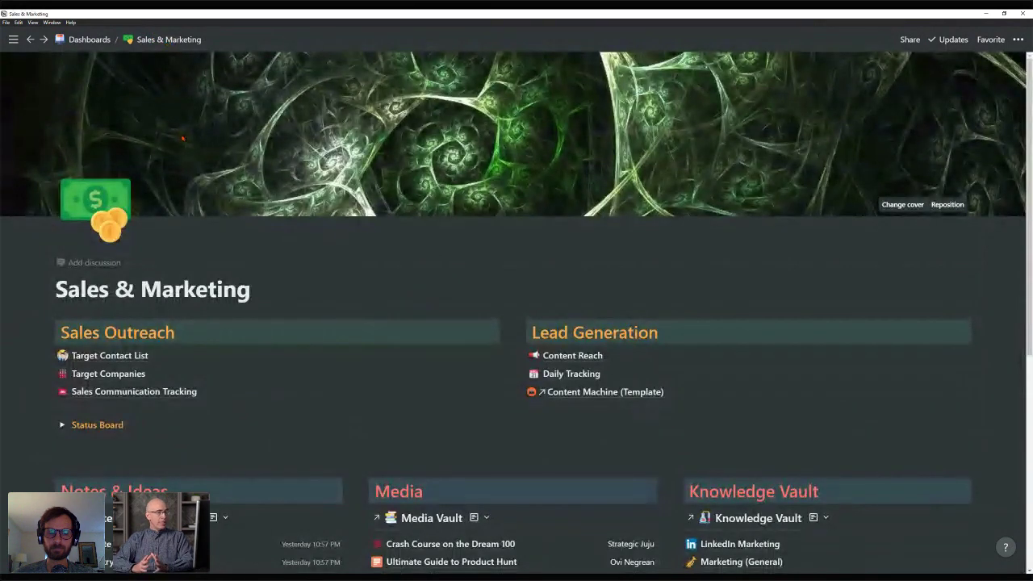
pyautogui.scroll(-1, 238, 215)
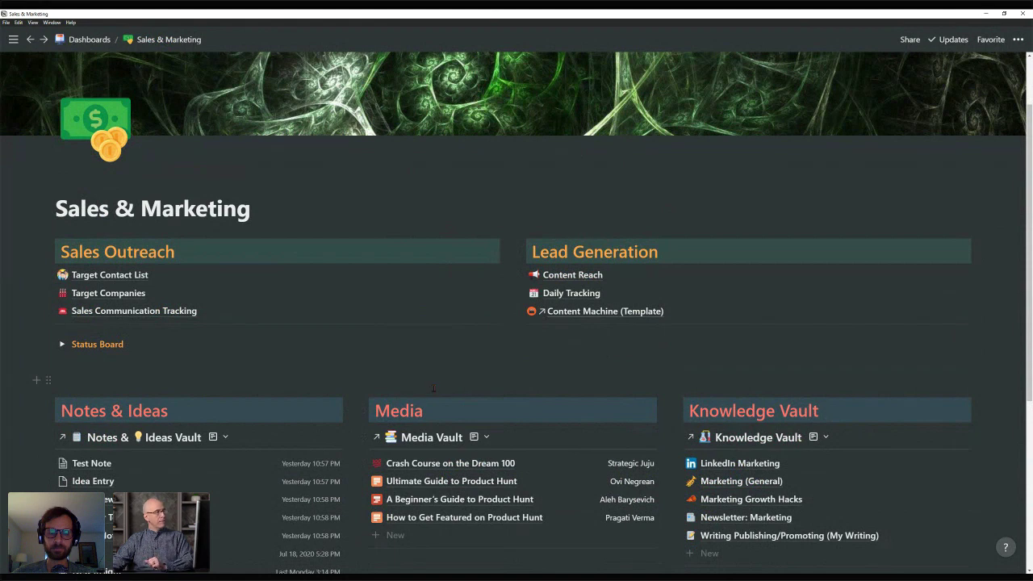
pyautogui.scroll(1, 434, 389)
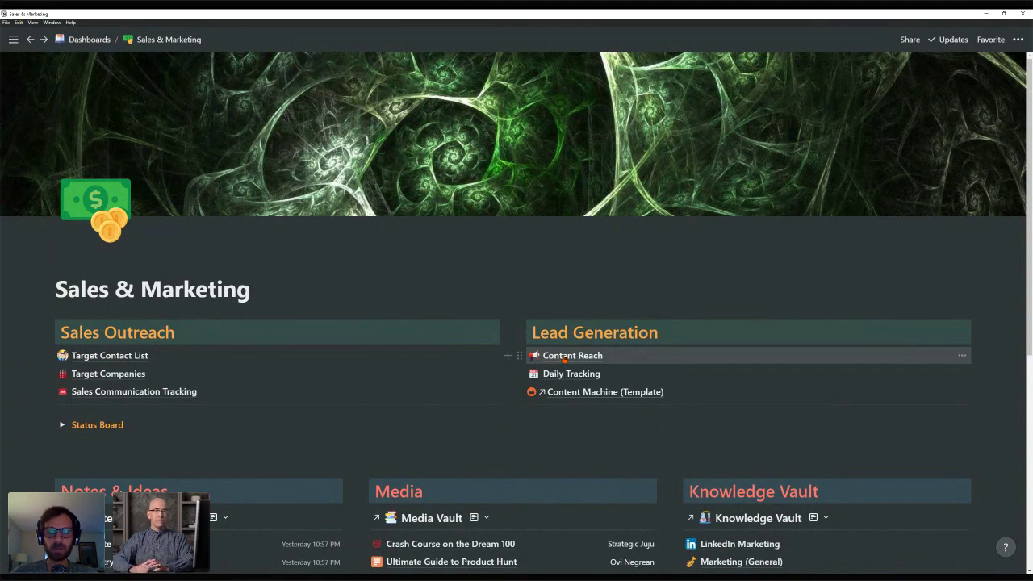
pyautogui.scroll(-1, 565, 361)
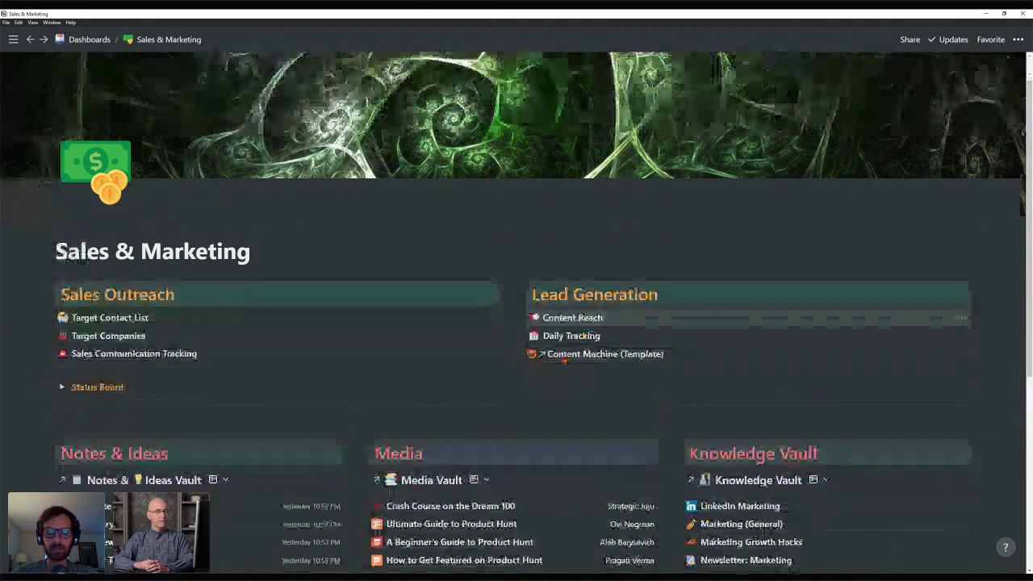
pyautogui.scroll(-1, 564, 361)
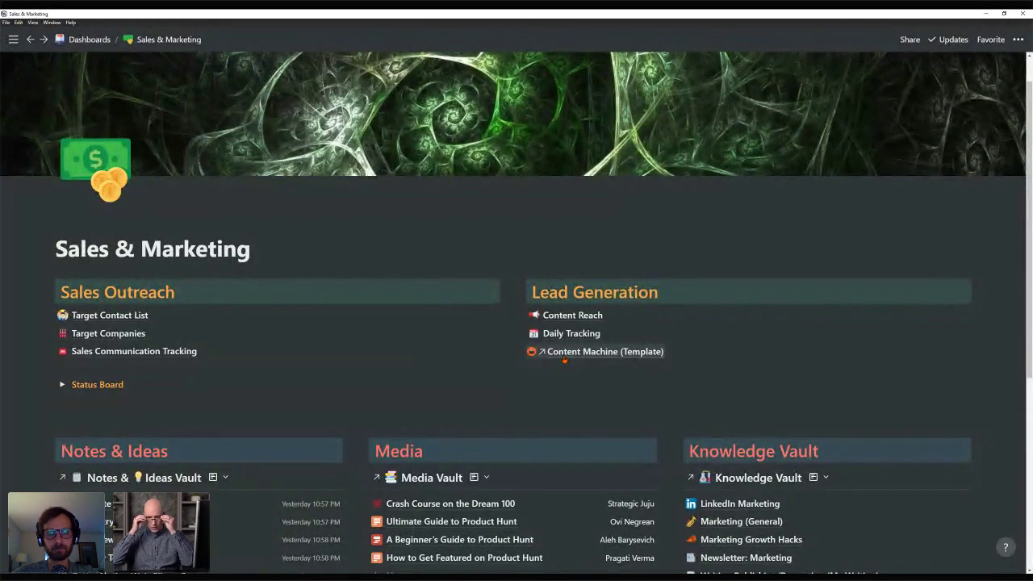
# Open the Target Contact List and insert a multi-select property named Product/Service before Call Rating (1-5).
pyautogui.click(100, 315)
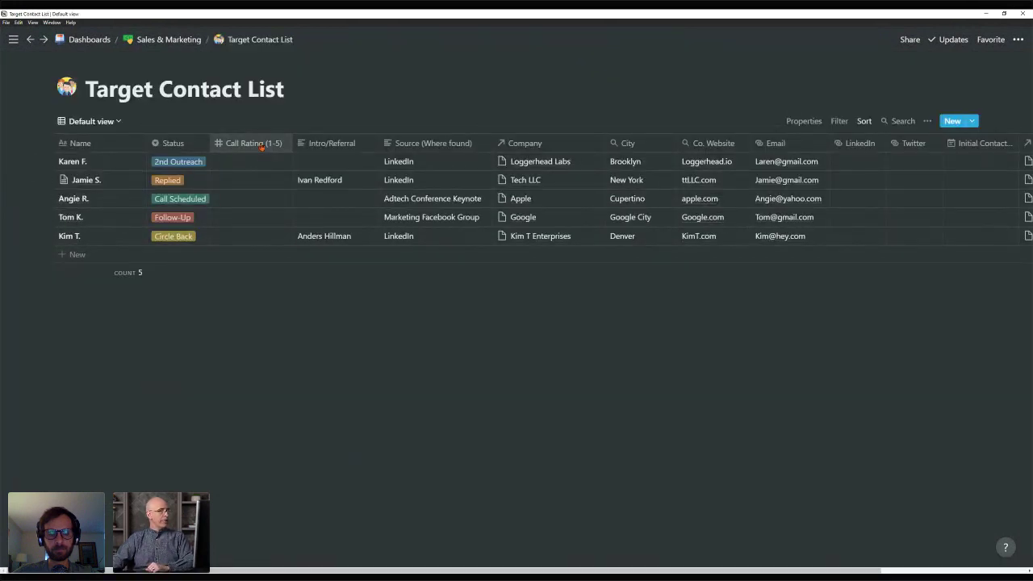
pyautogui.click(257, 144)
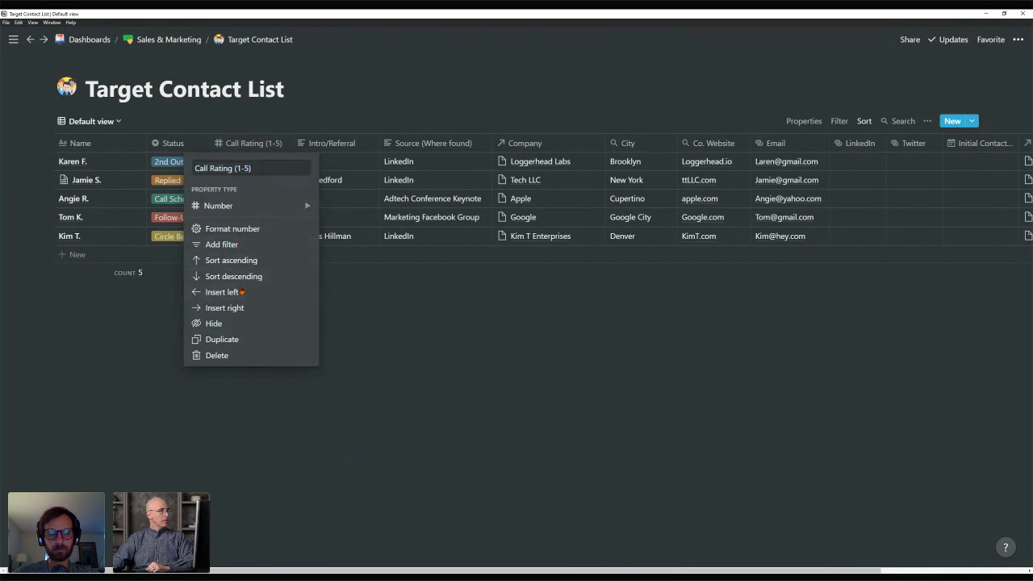
pyautogui.click(234, 293)
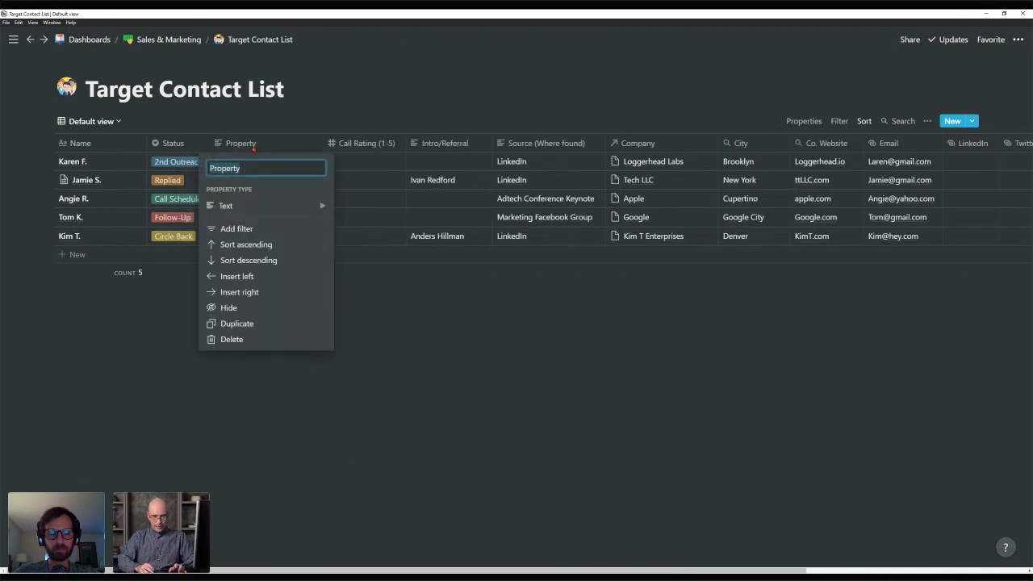
pyautogui.write('Product/')
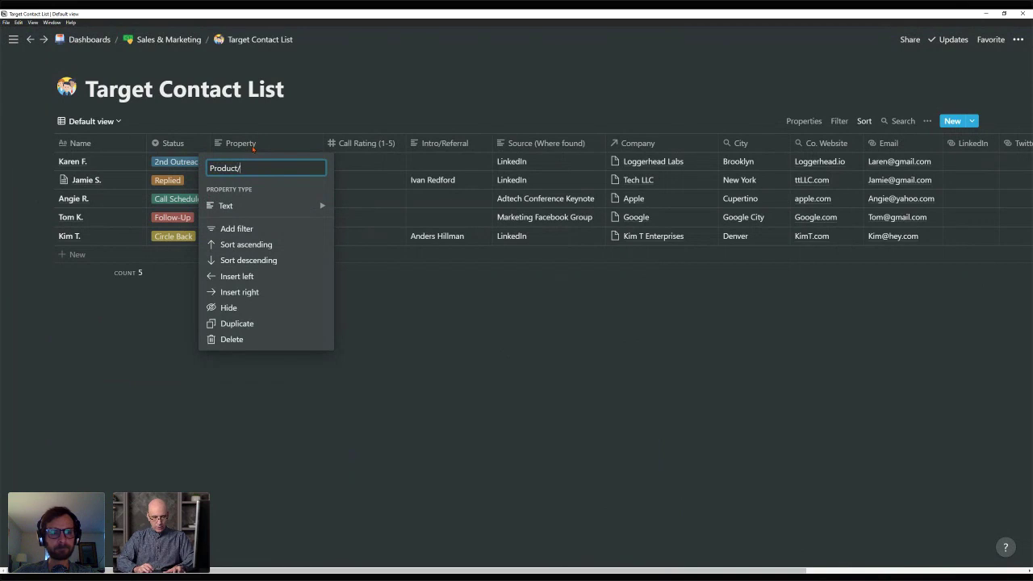
pyautogui.write('Services')
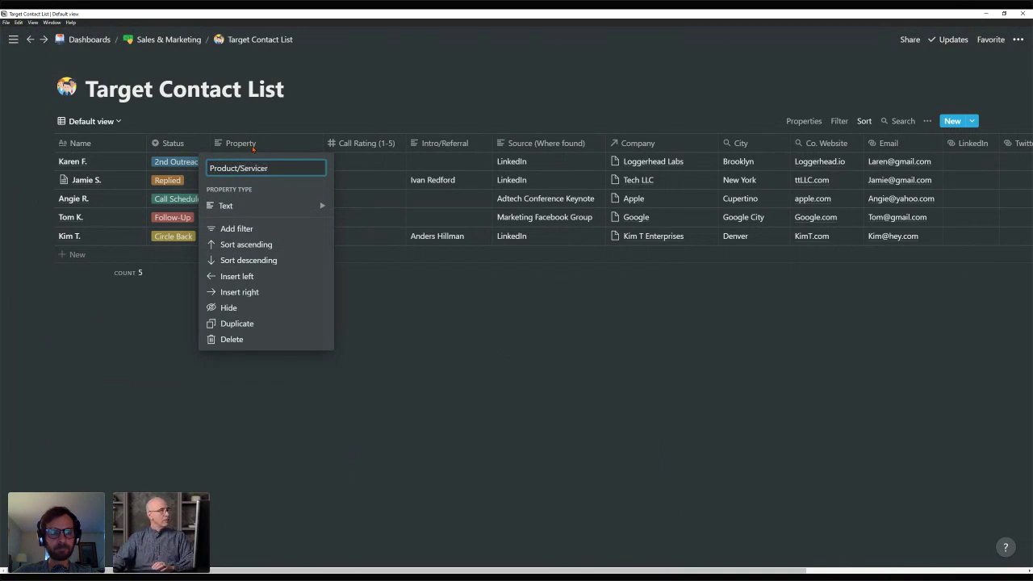
pyautogui.moveTo(300, 202)
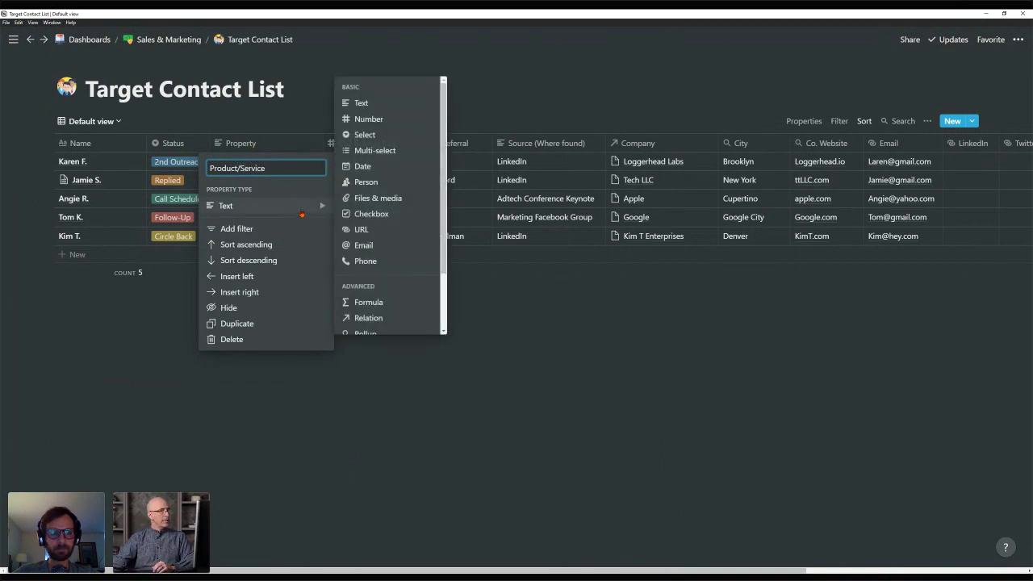
pyautogui.click(380, 152)
# Create and assign Product/Service options Widget 1 and Widget 2 for the Loggerhead Labs contact, and return to the Sales & Marketing dashboard.
pyautogui.click(267, 162)
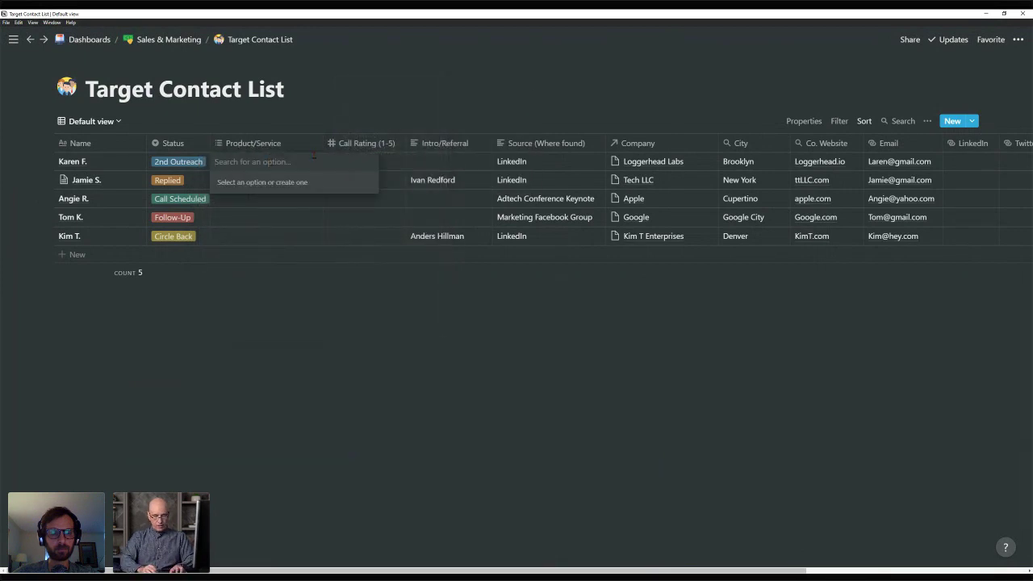
pyautogui.write('Widget')
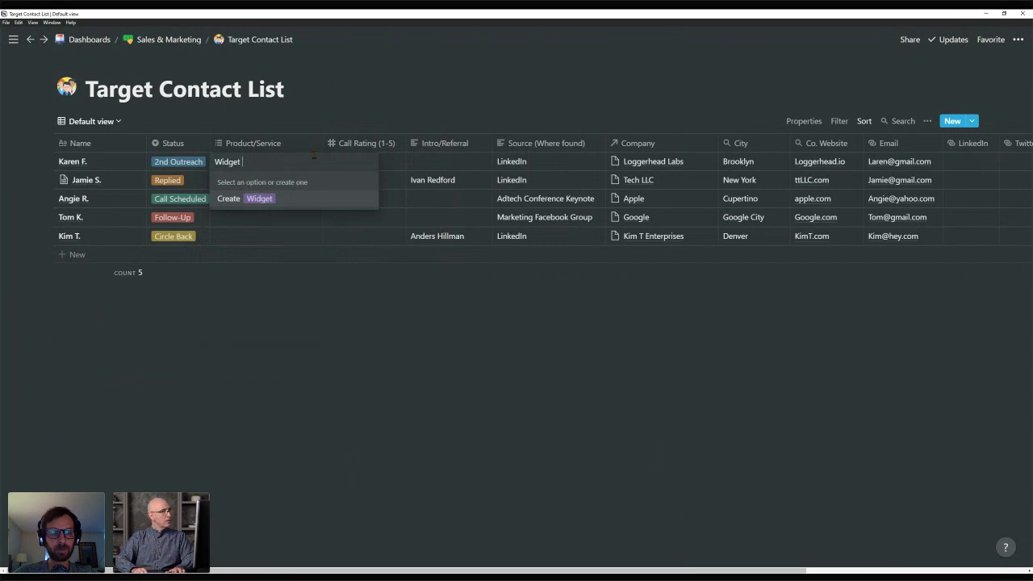
pyautogui.write(' 1')
pyautogui.press('Return')
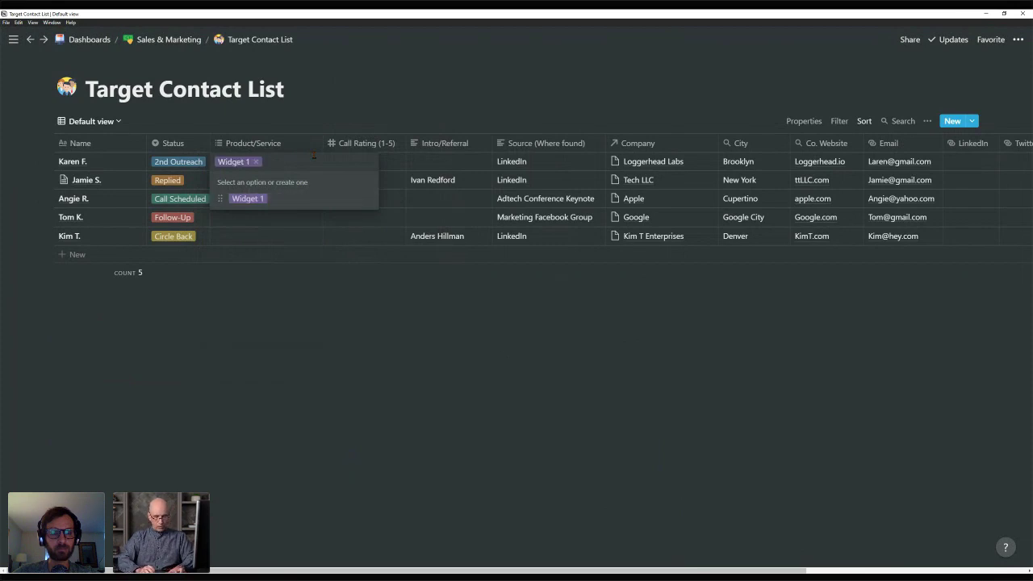
pyautogui.write('Widget 2')
pyautogui.press('Return')
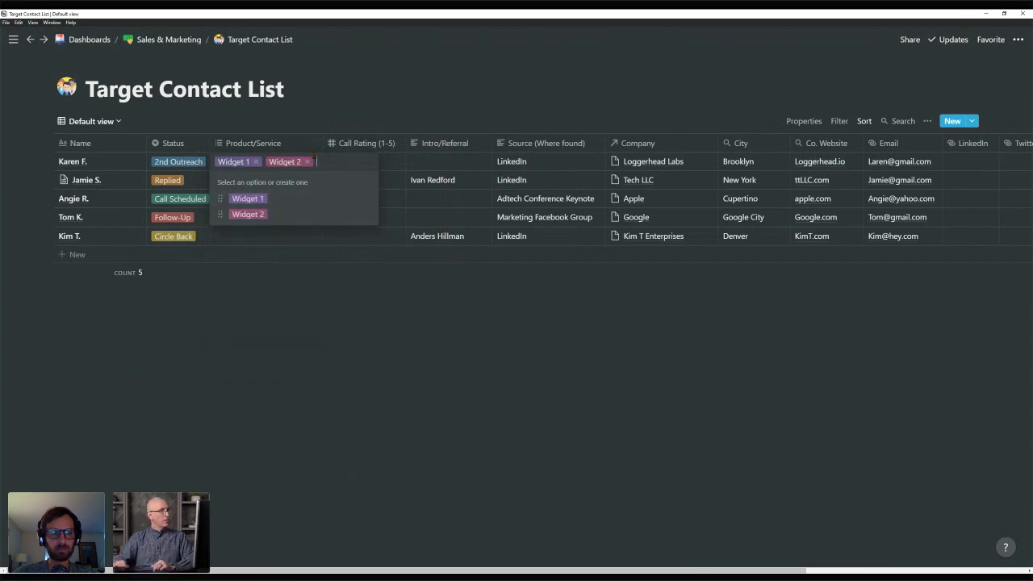
pyautogui.press('Escape')
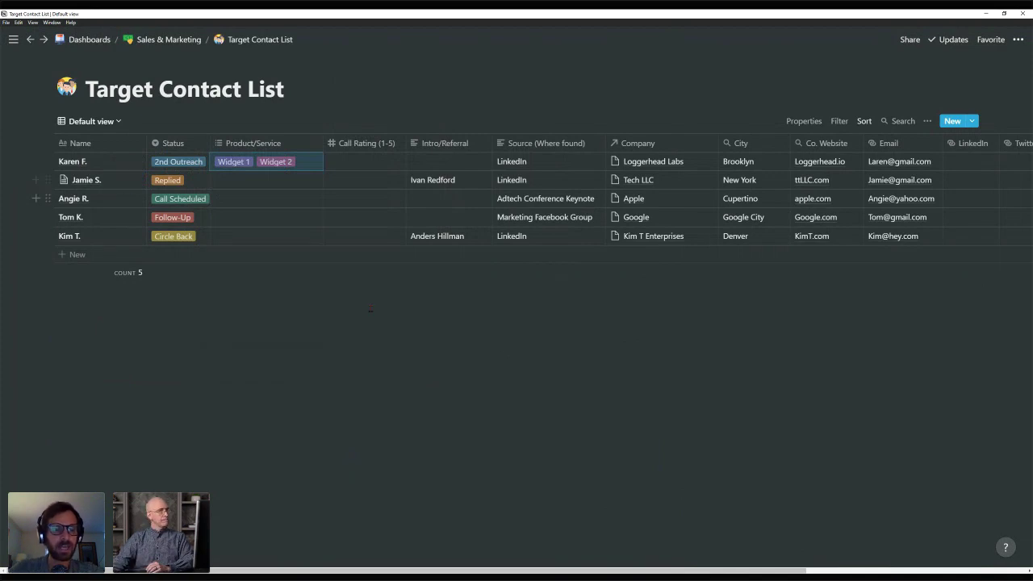
pyautogui.click(411, 331)
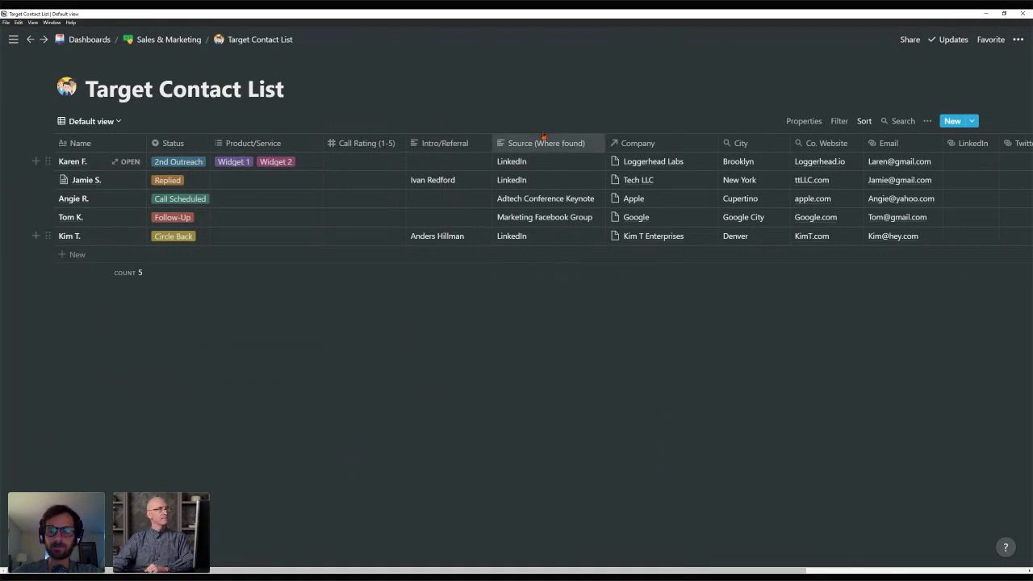
pyautogui.click(160, 40)
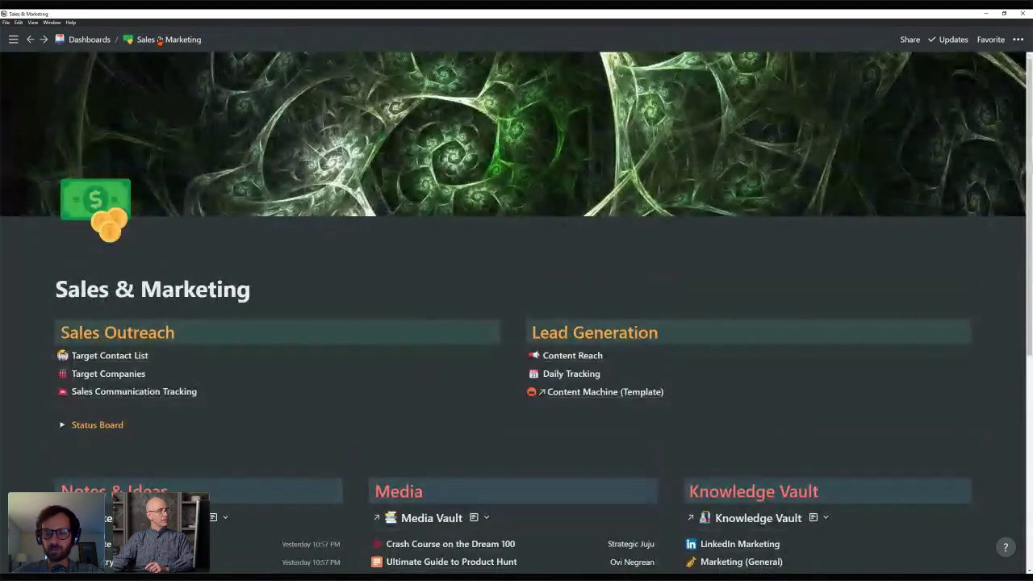